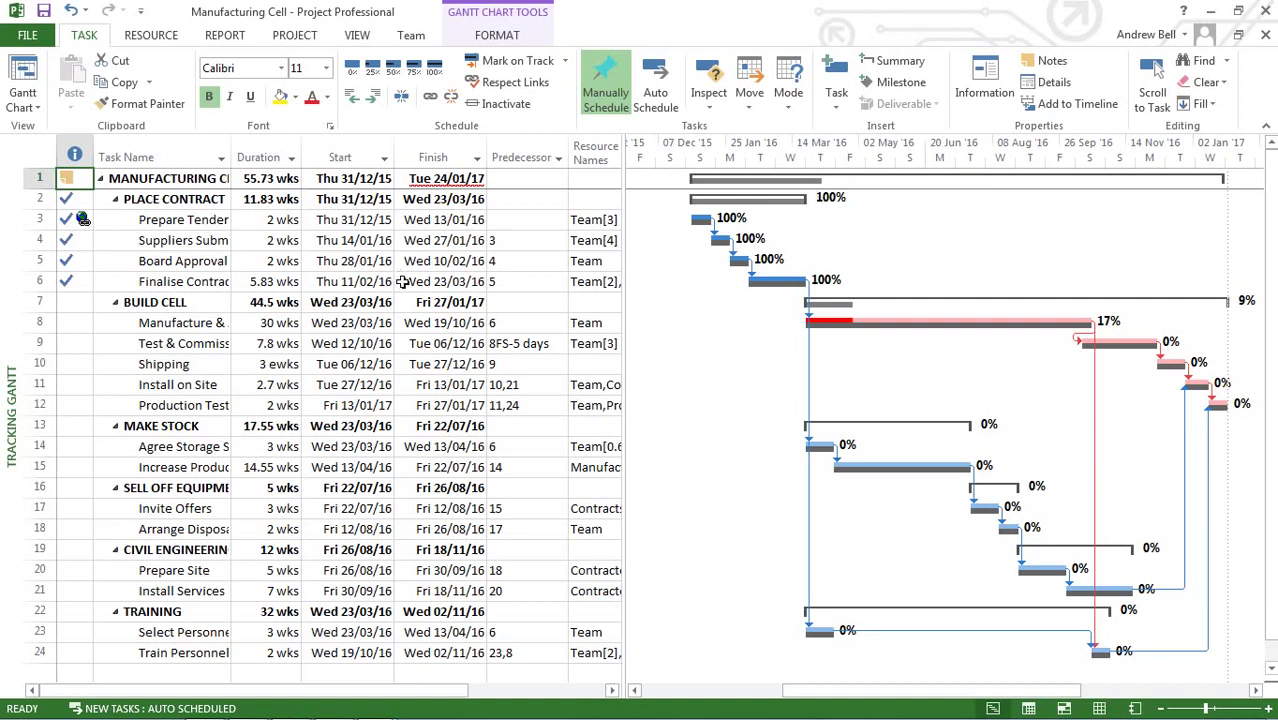
Widen the task table to reveal Add New Column, browse its list of available fields, and narrow the table again.
click(141, 177)
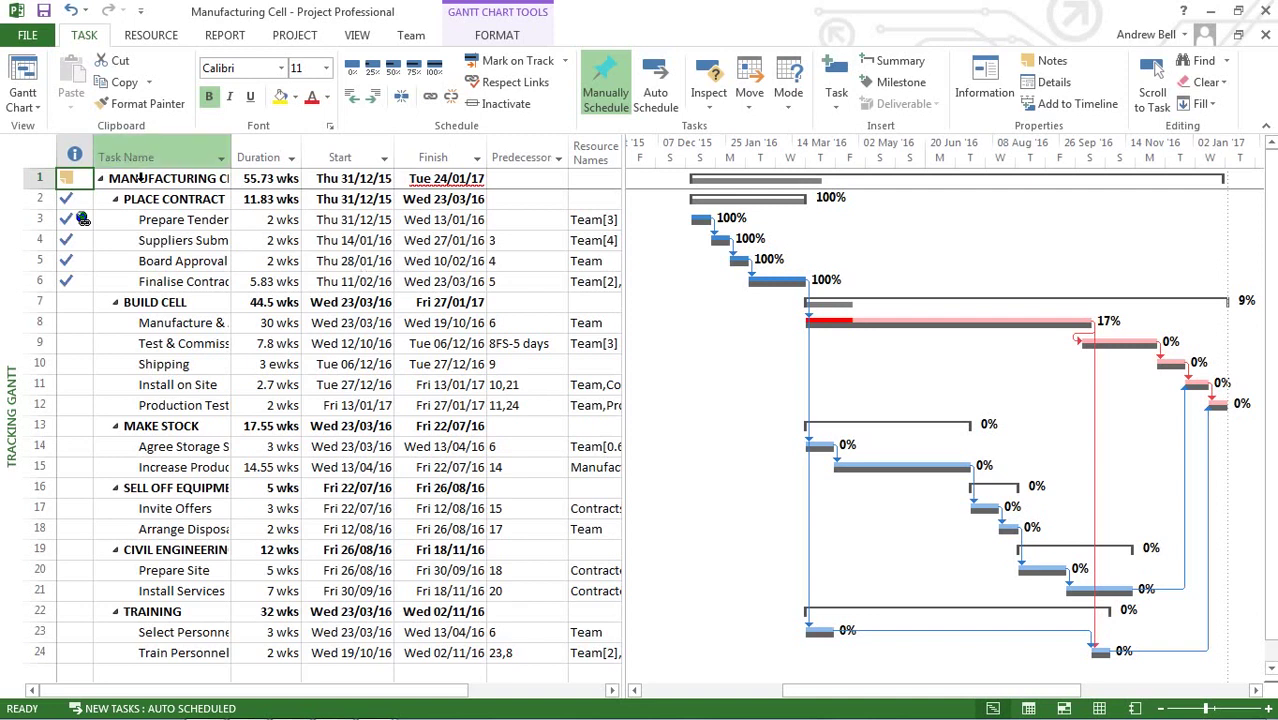
click(242, 176)
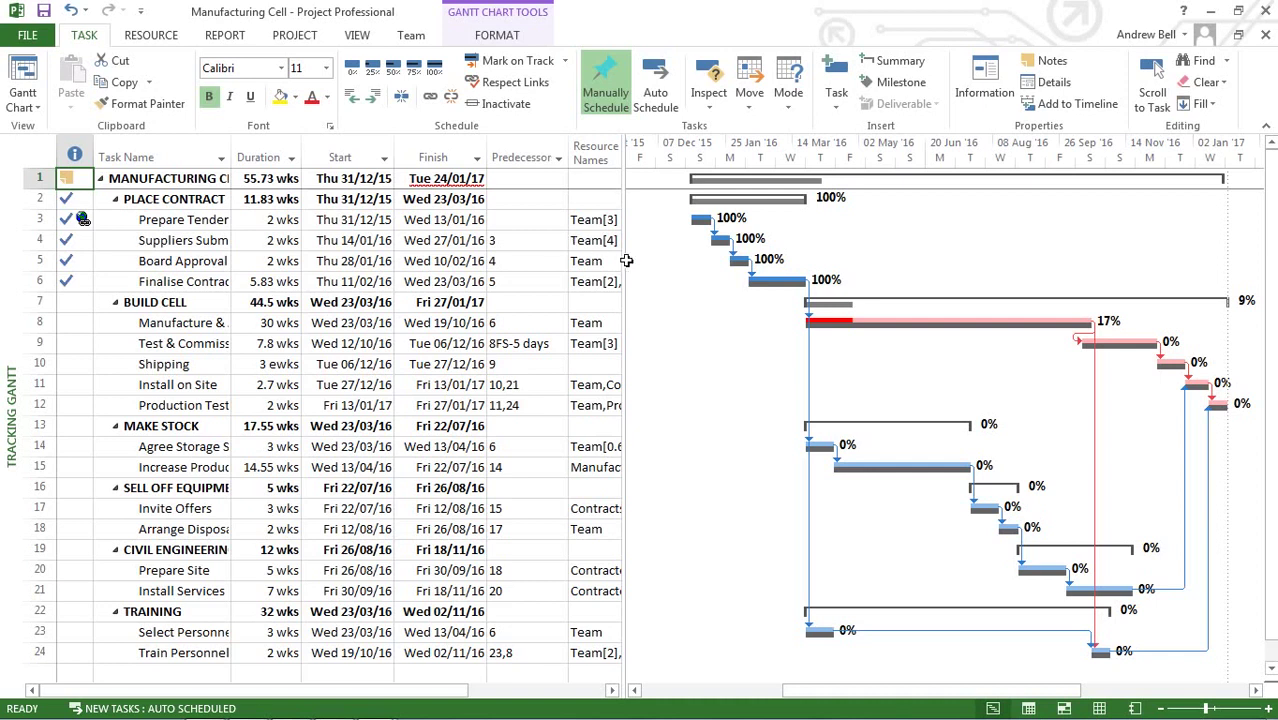
drag(625, 262, 995, 262)
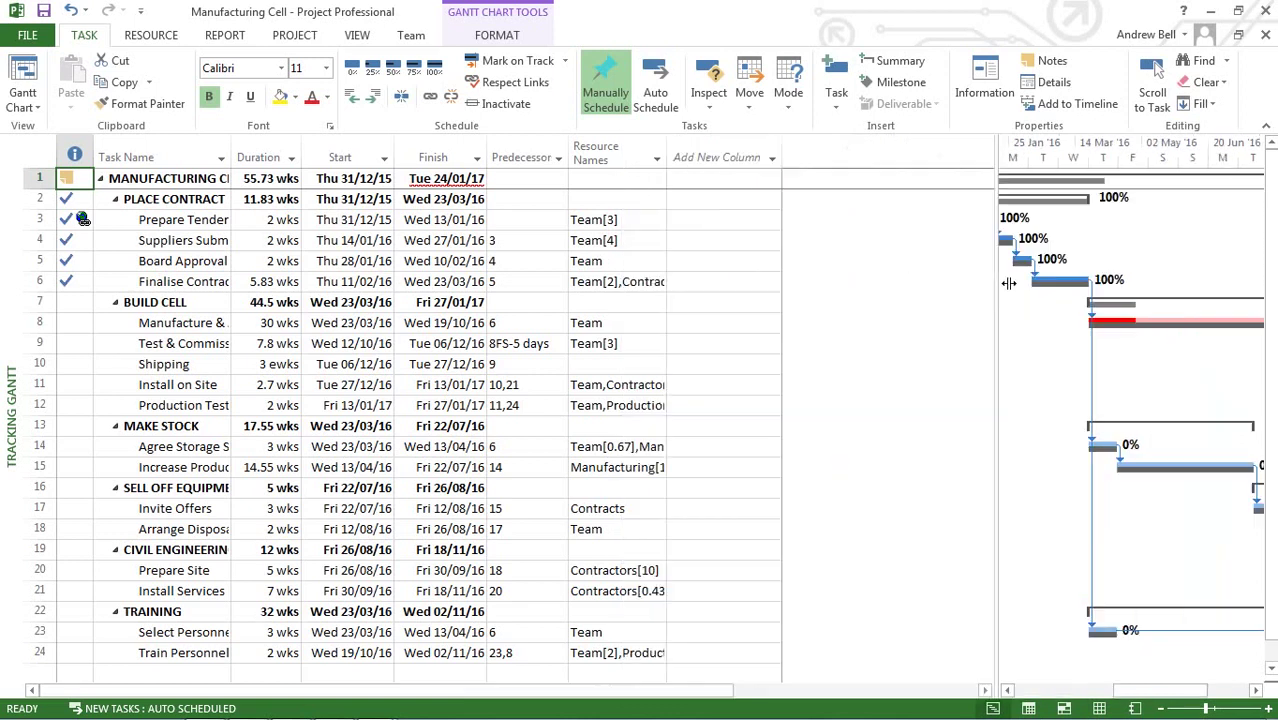
click(776, 163)
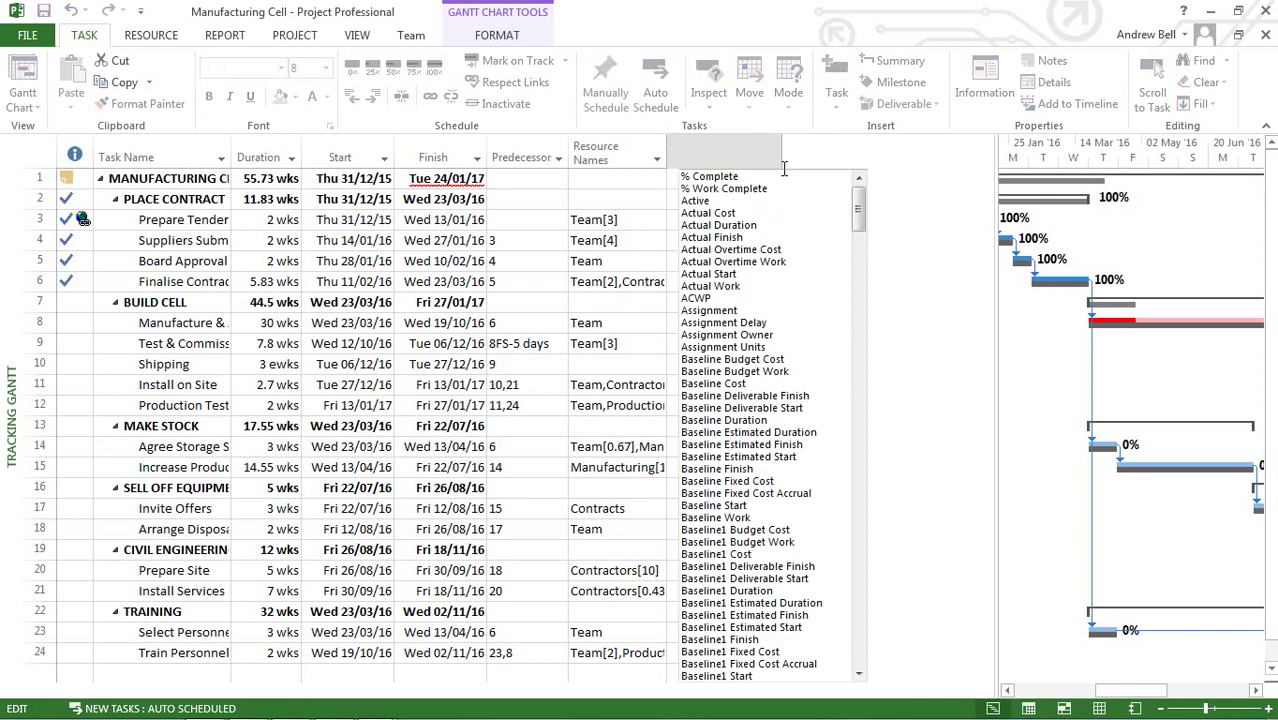
drag(860, 197, 915, 229)
drag(994, 335, 538, 339)
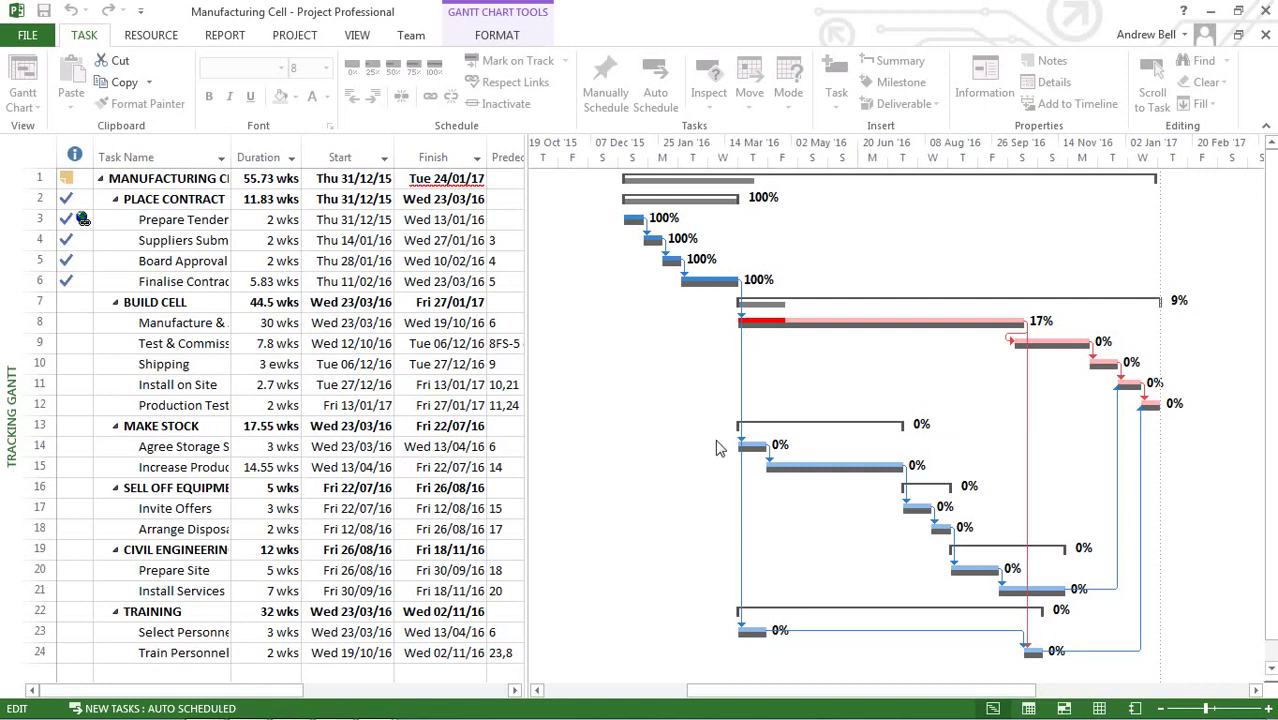
Show the split view with the Task Form below the Tracking Gantt.
right_click(591, 367)
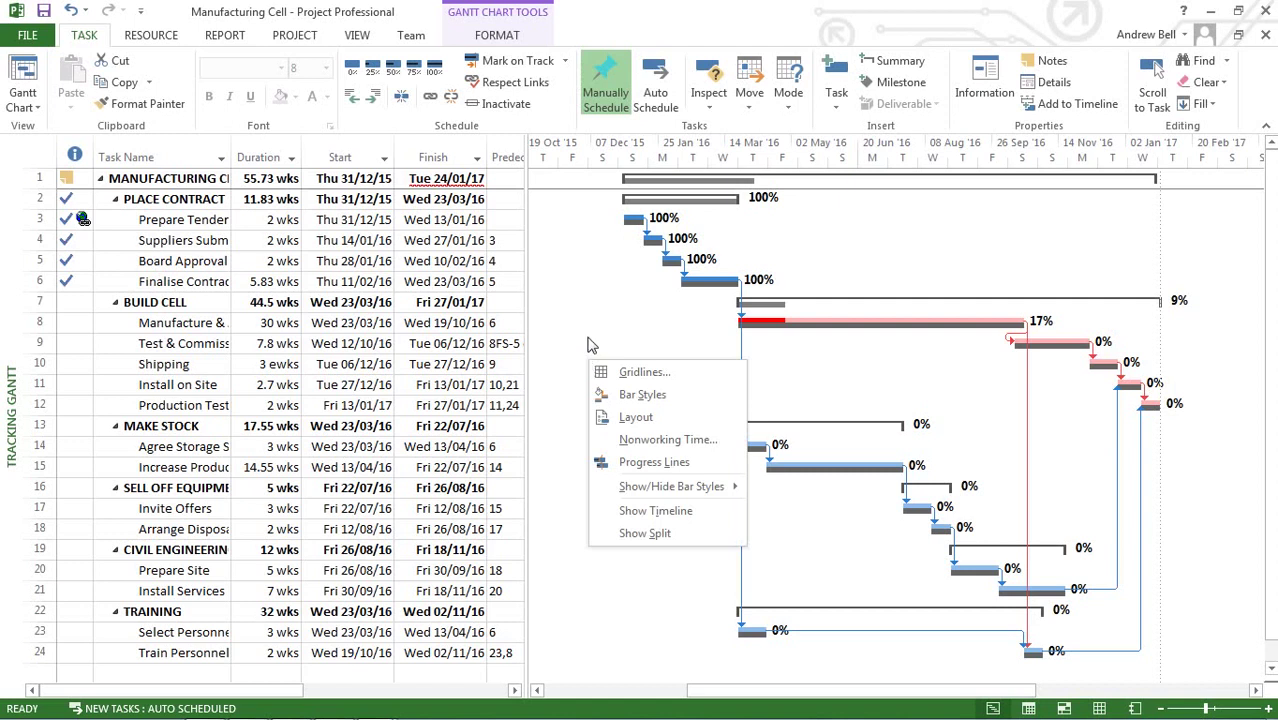
click(632, 534)
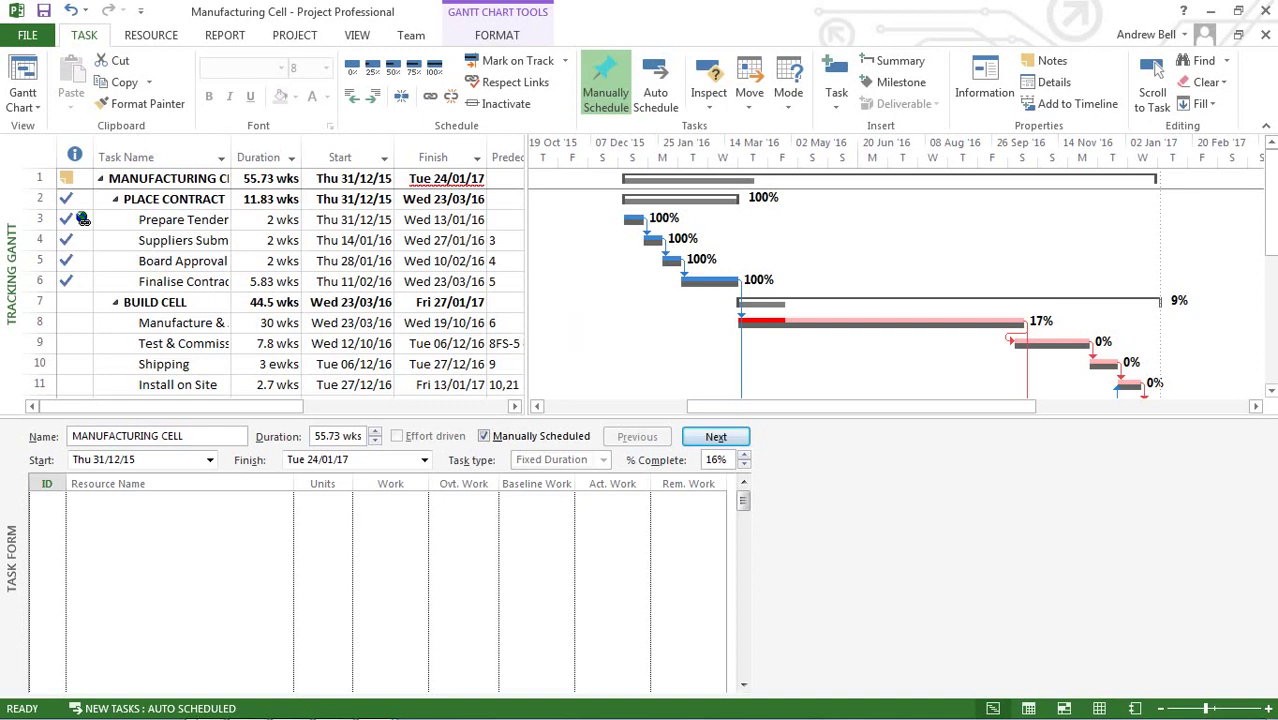
Switch to the Document1 window in Word and split it into two panes.
click(250, 707)
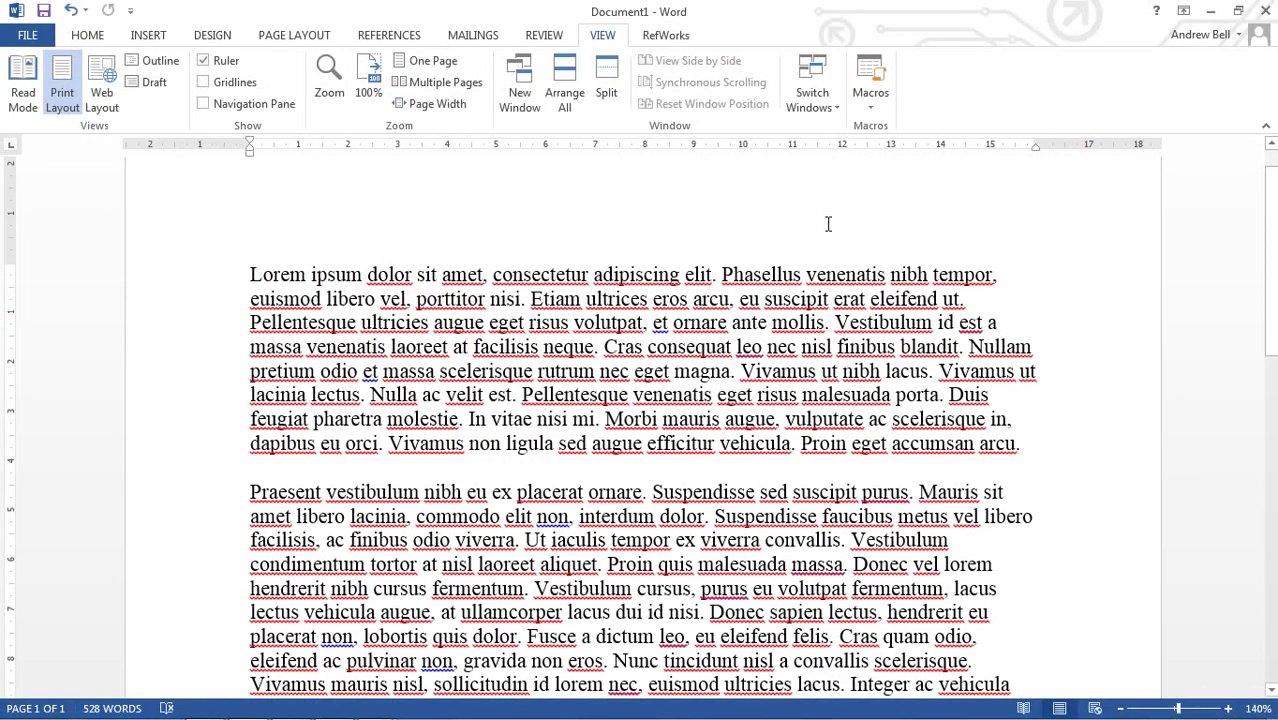
click(606, 90)
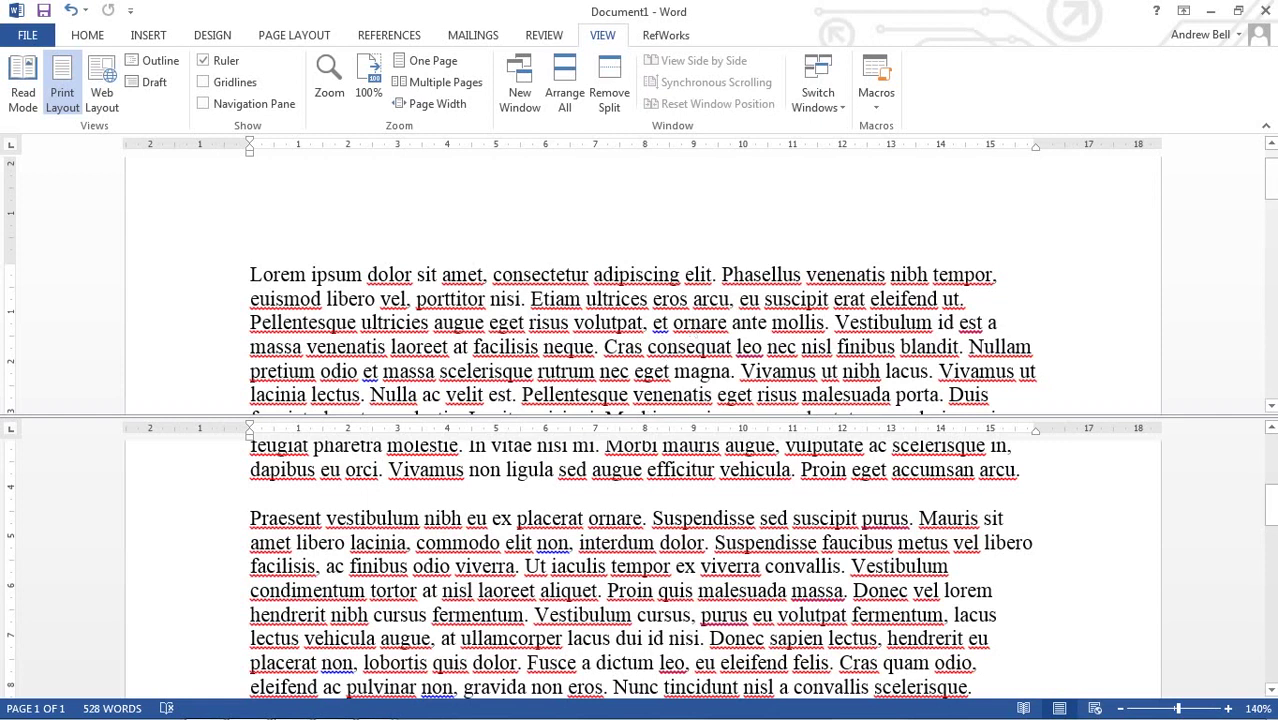
Switch to Book1 in Excel, split the sheet at G5, move the dividers after column E and row 2, and show row 1 in the lower panes.
click(291, 707)
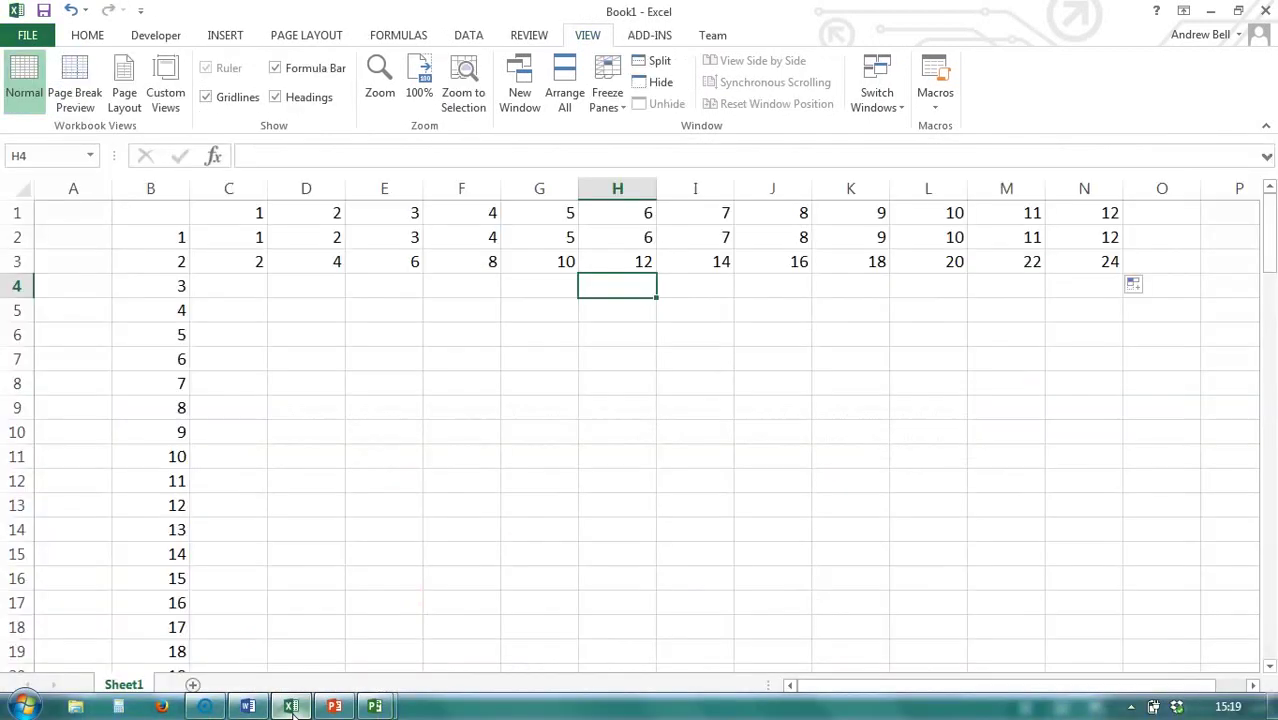
click(562, 323)
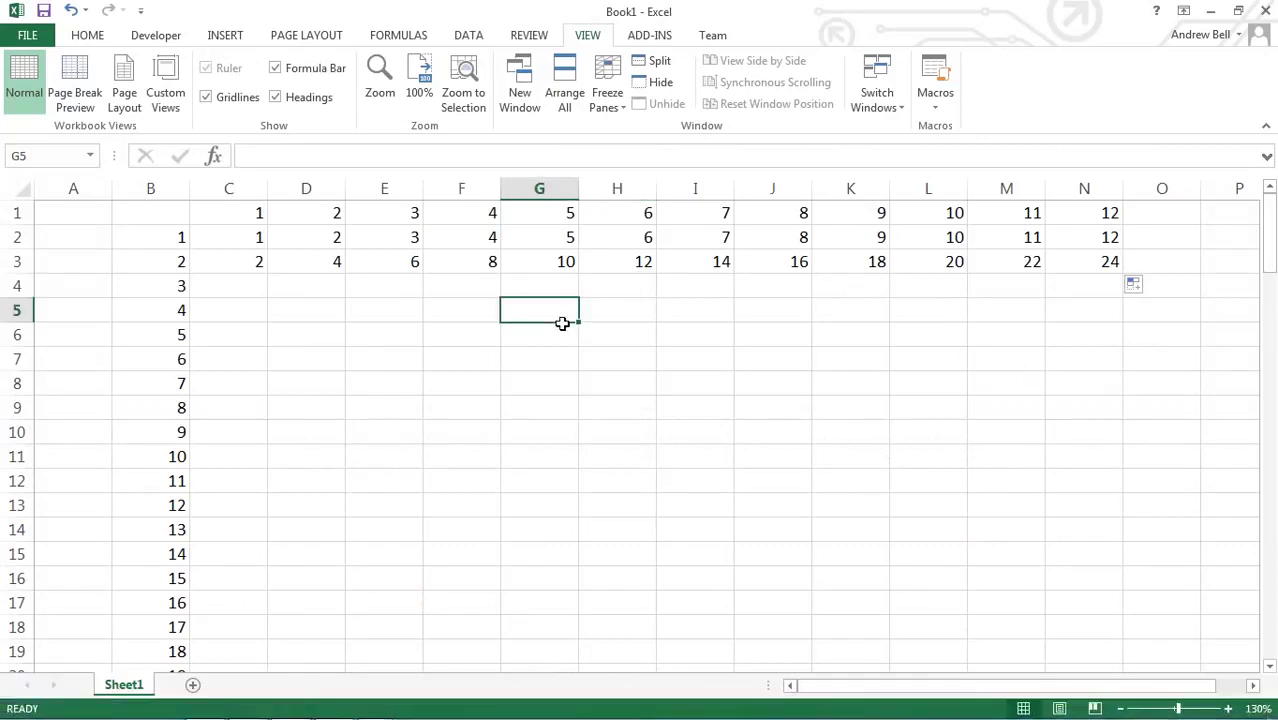
click(658, 61)
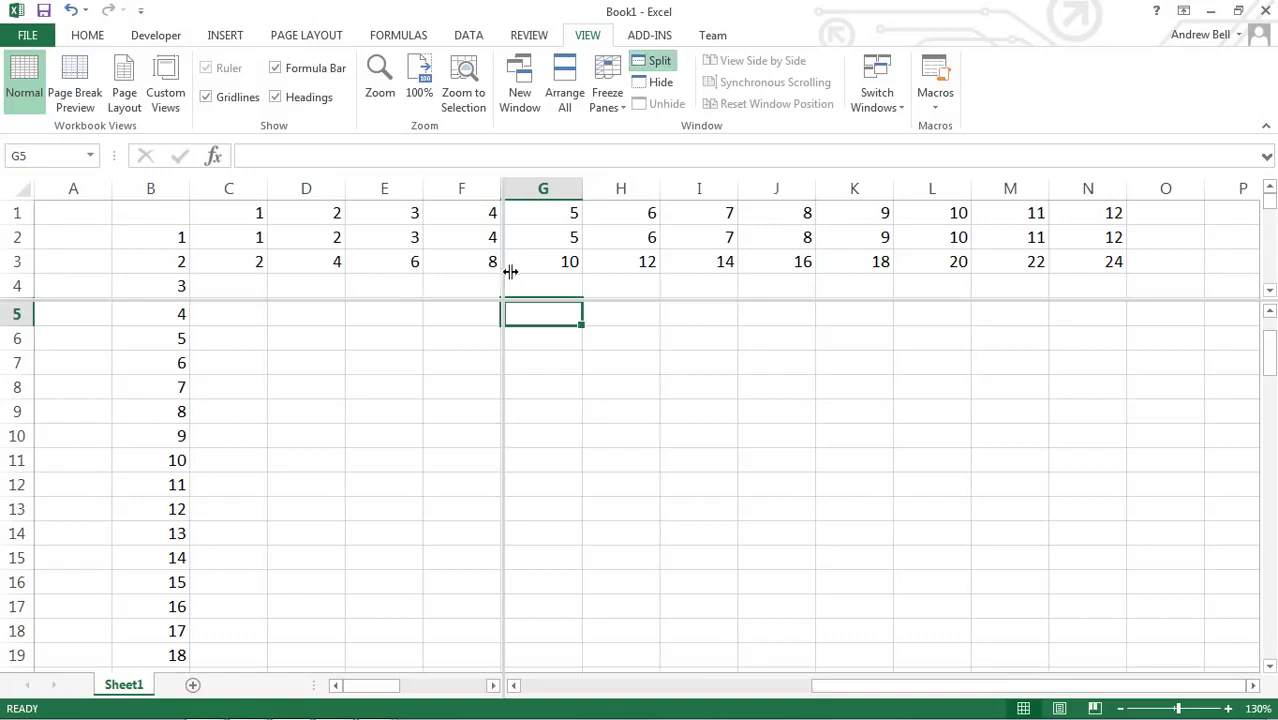
drag(503, 292, 400, 286)
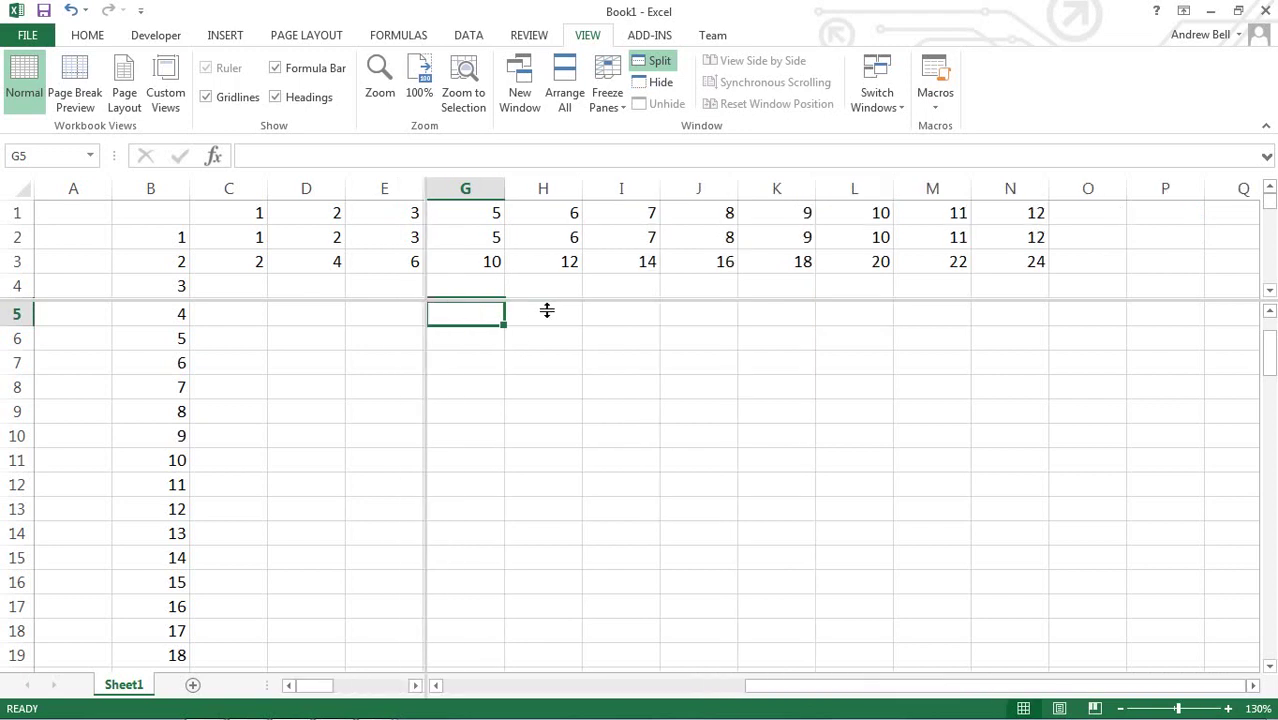
drag(547, 300, 548, 251)
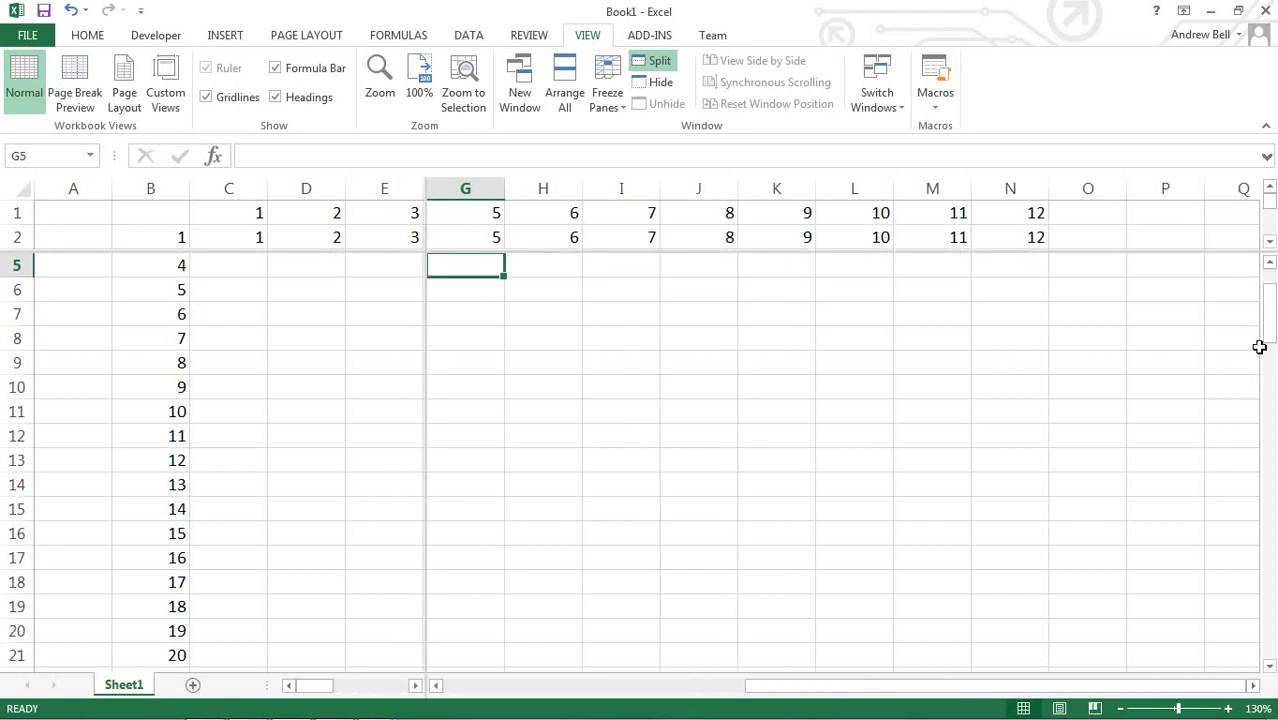
drag(1264, 340, 1268, 292)
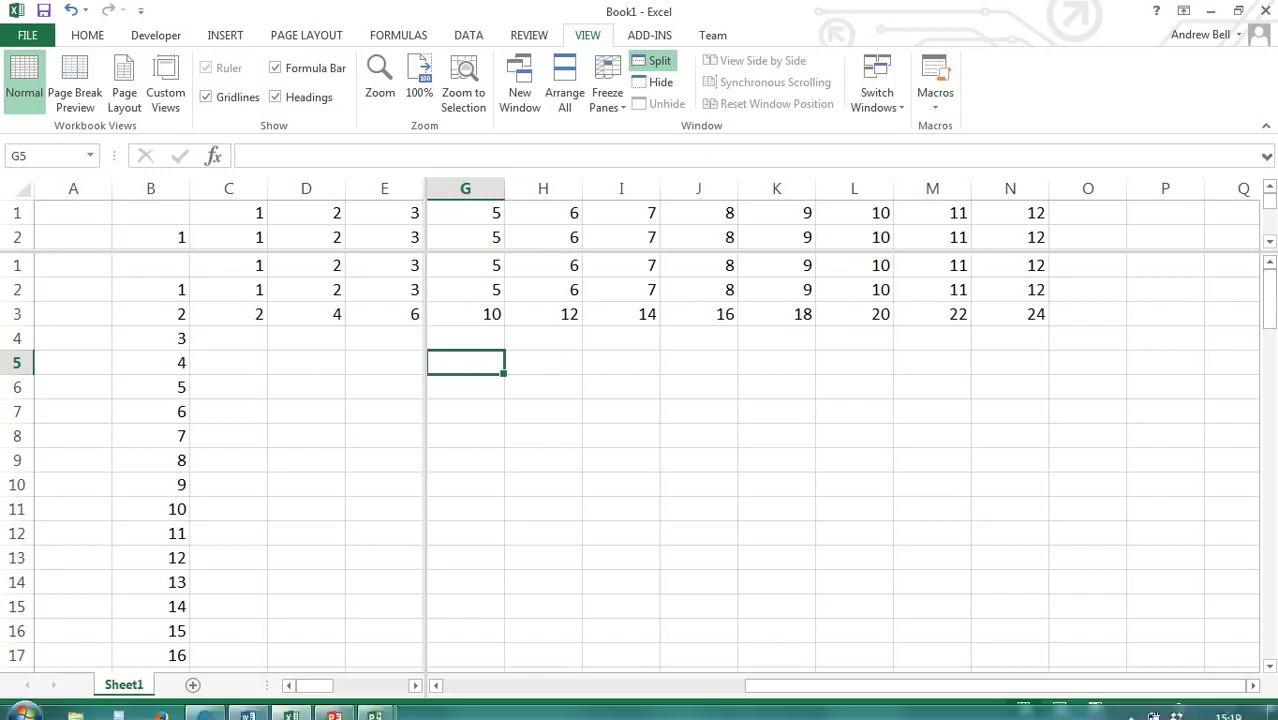
Switch back to the Manufacturing Cell plan in Project, hide the Task Form split, and show it again.
mouse_move(379, 711)
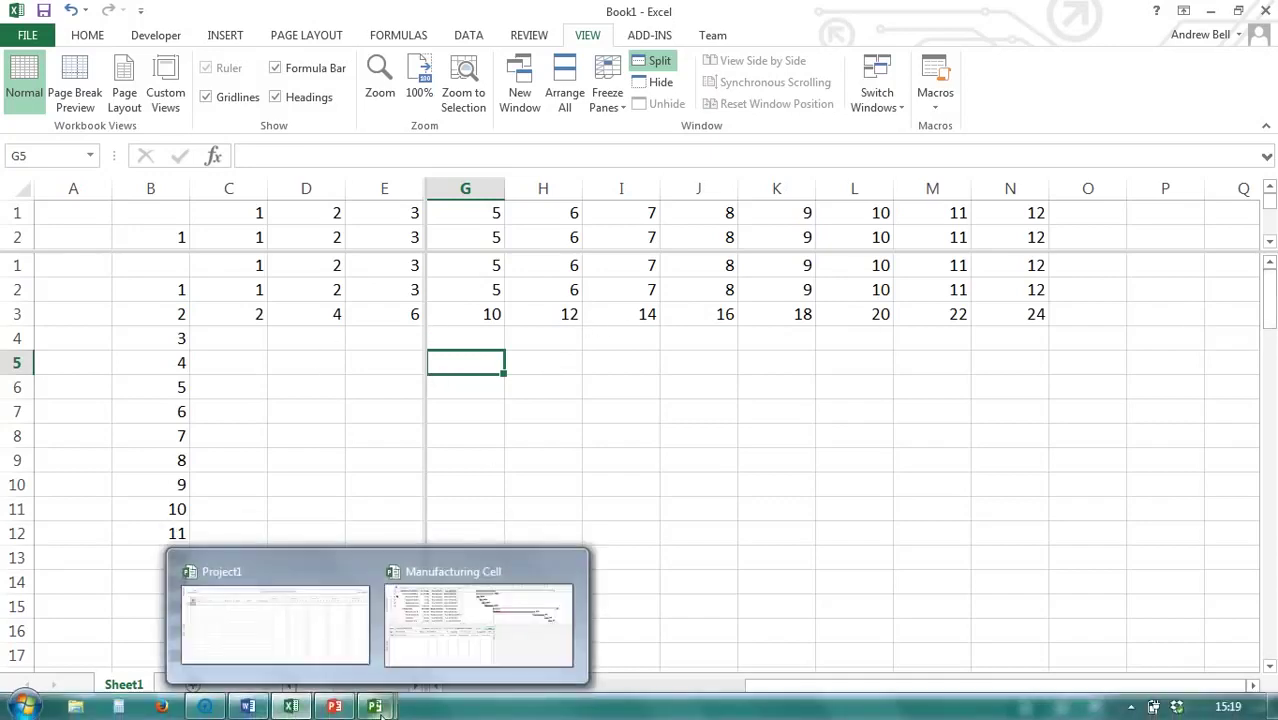
click(440, 640)
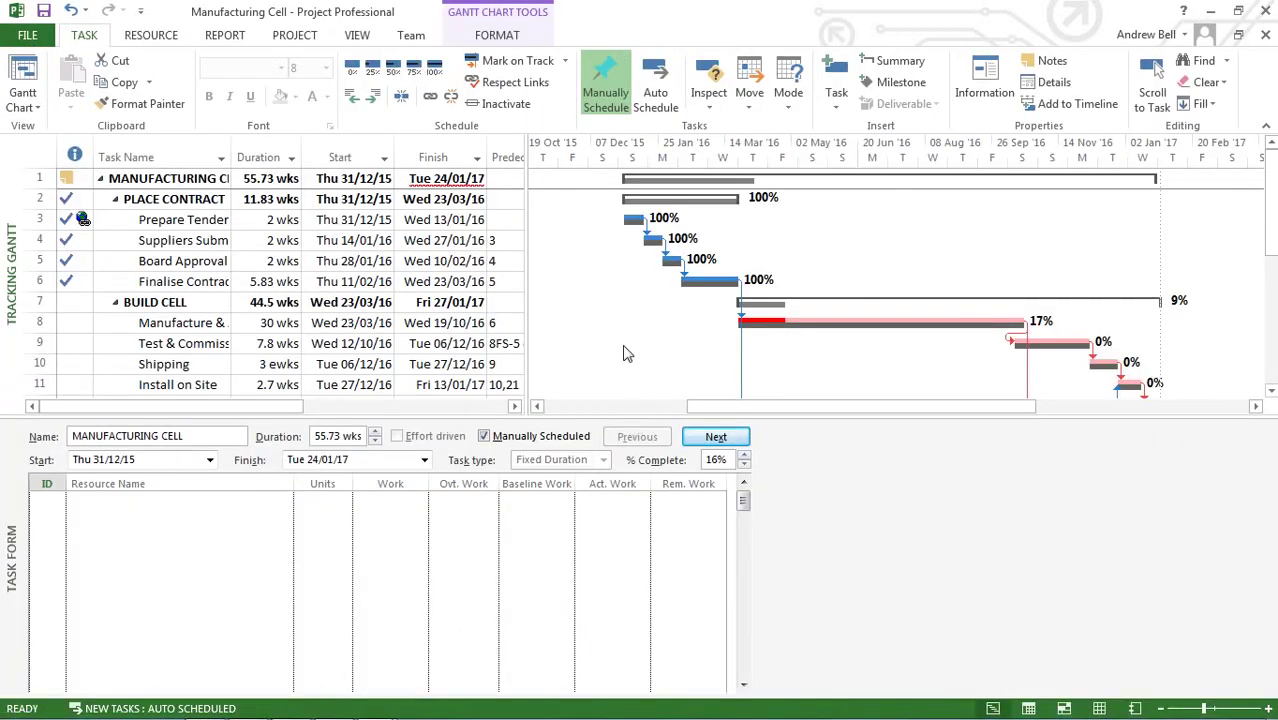
right_click(623, 352)
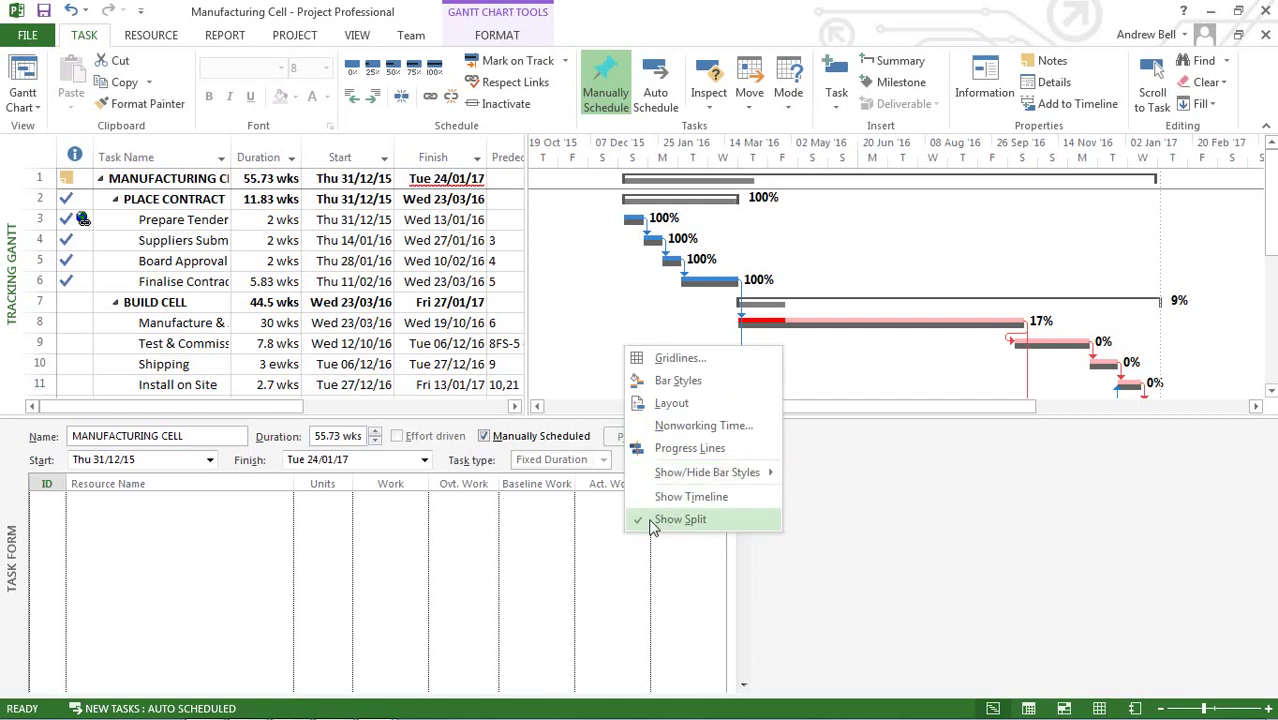
click(651, 520)
right_click(587, 354)
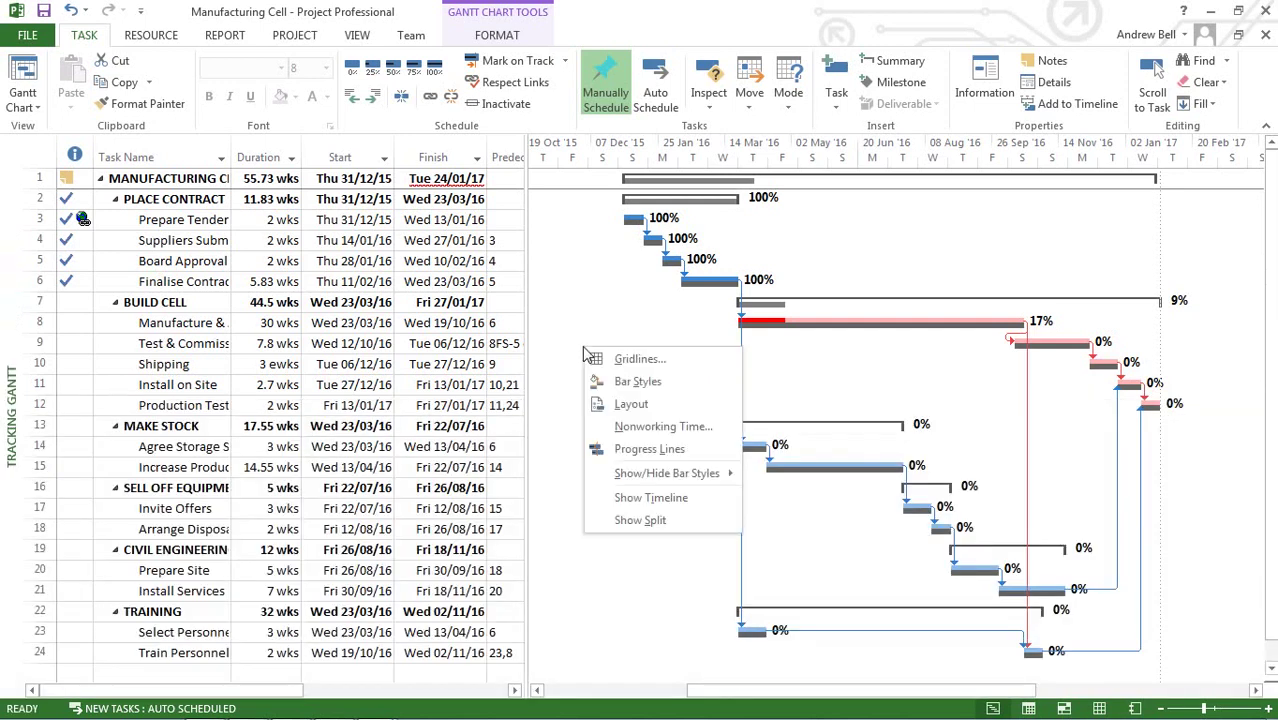
click(618, 520)
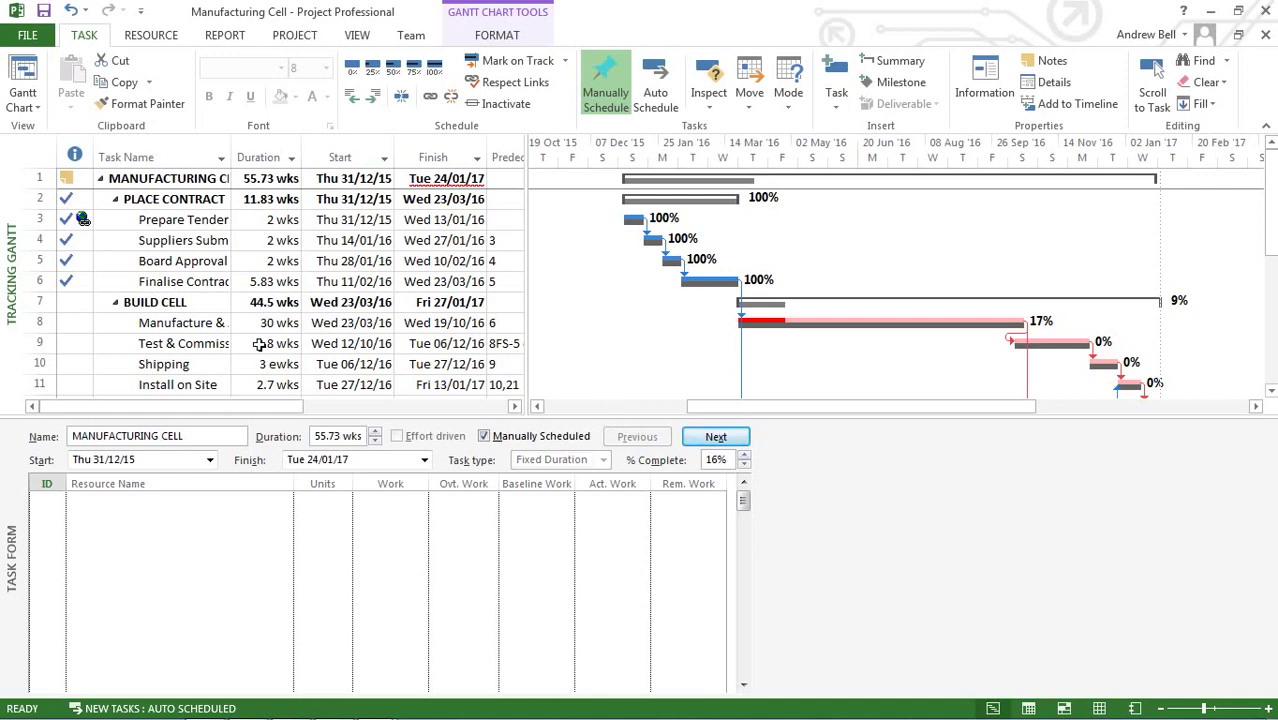
Widen the task table across almost the full window and remove the Task Form split.
drag(540, 270, 1250, 275)
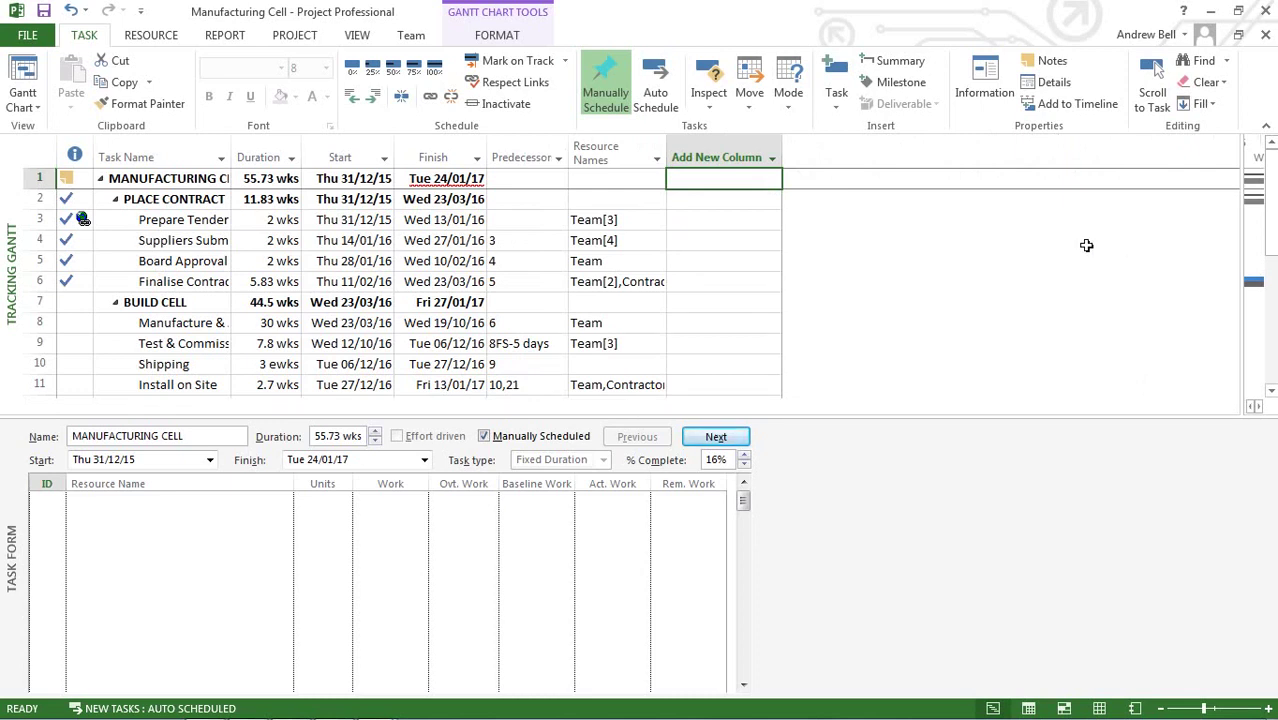
double_click(915, 429)
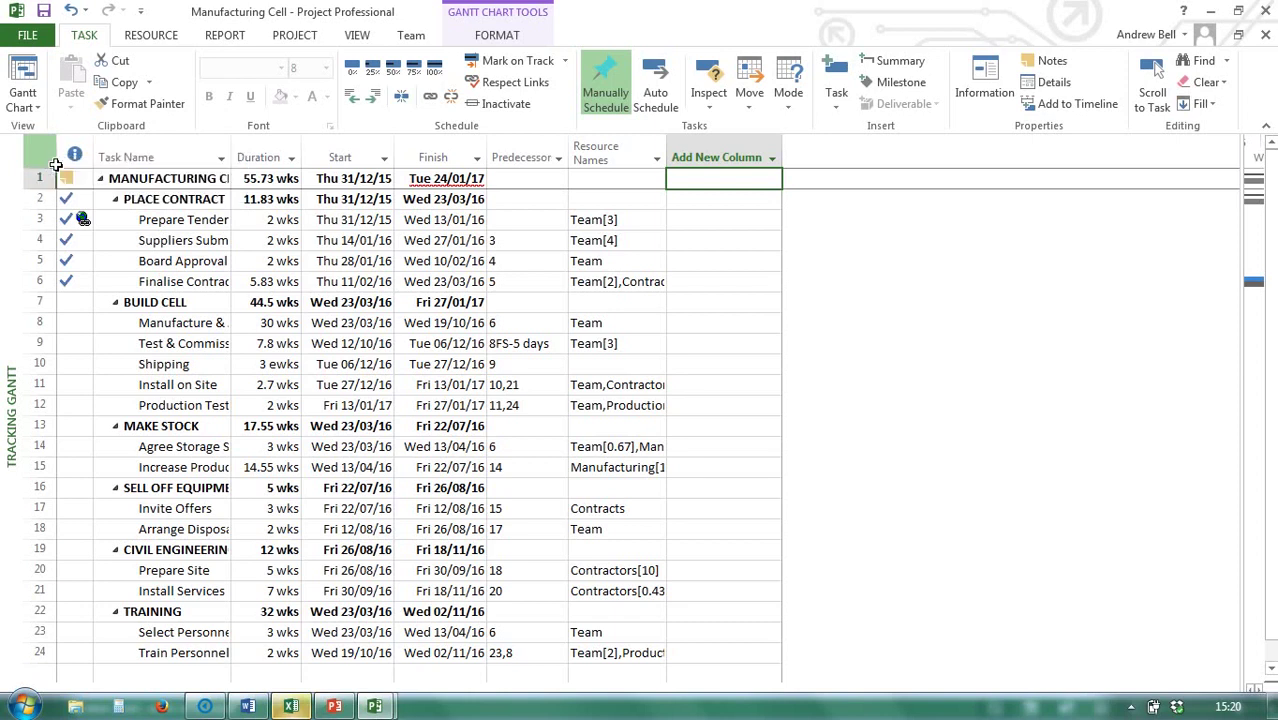
Apply the Cost table to the Tracking Gantt view.
click(357, 35)
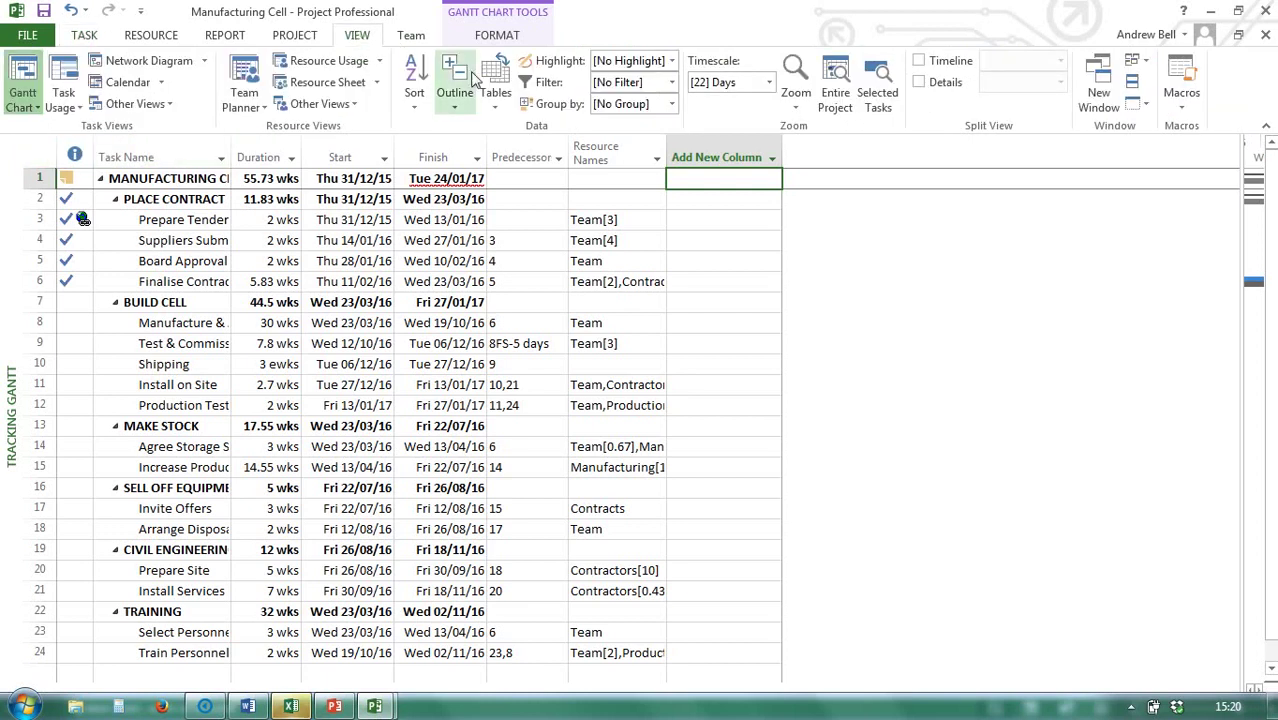
click(493, 103)
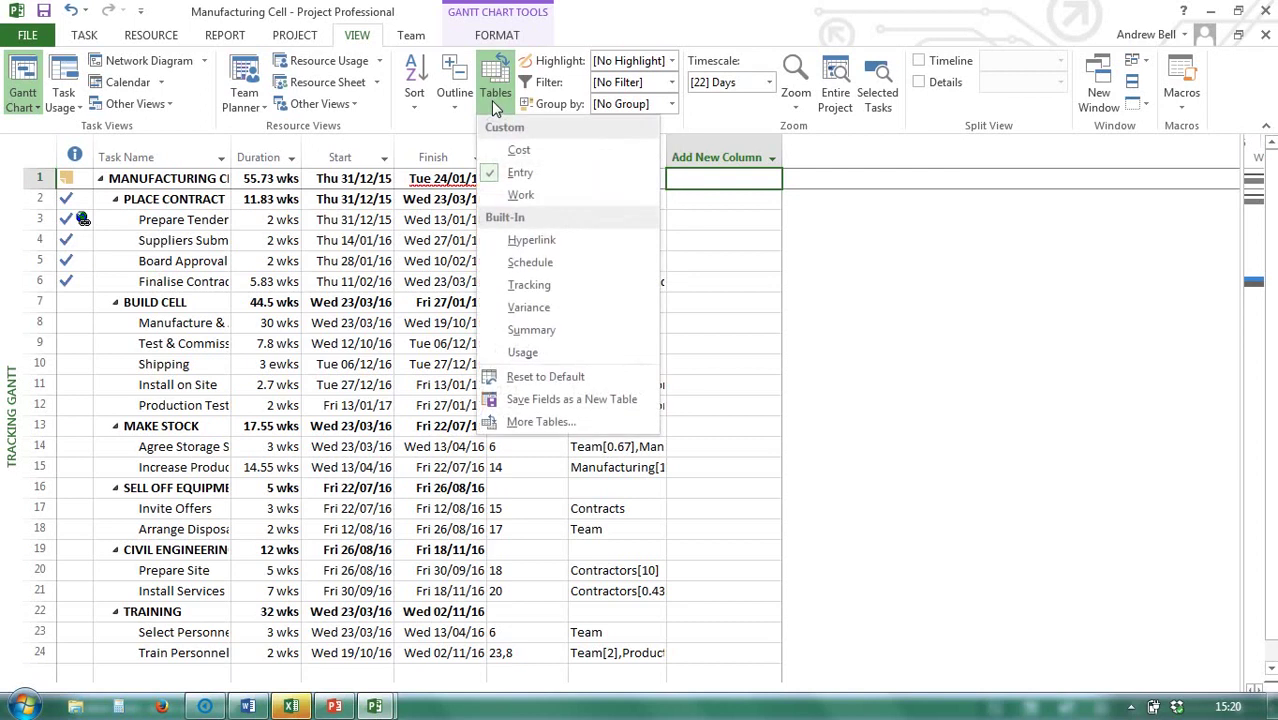
click(520, 151)
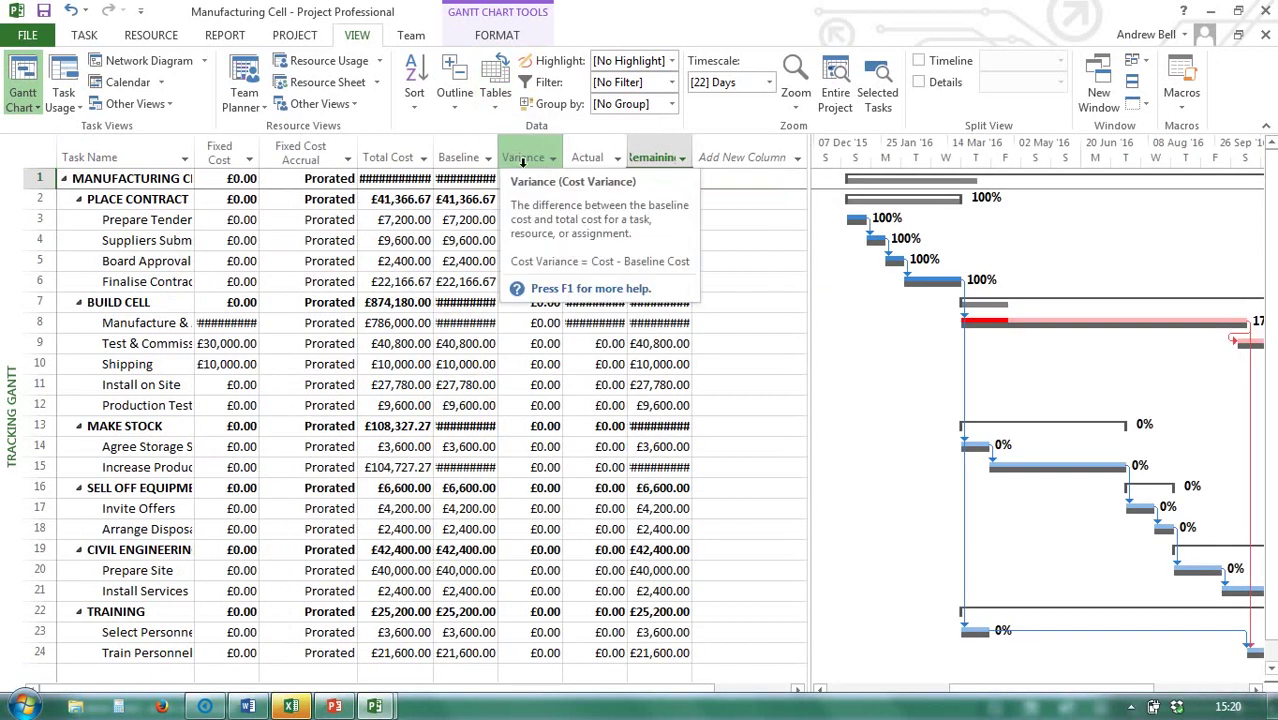
Fit the Total Cost, Baseline, Actual, Remaining and Fixed Cost columns to the width of their contents.
double_click(446, 159)
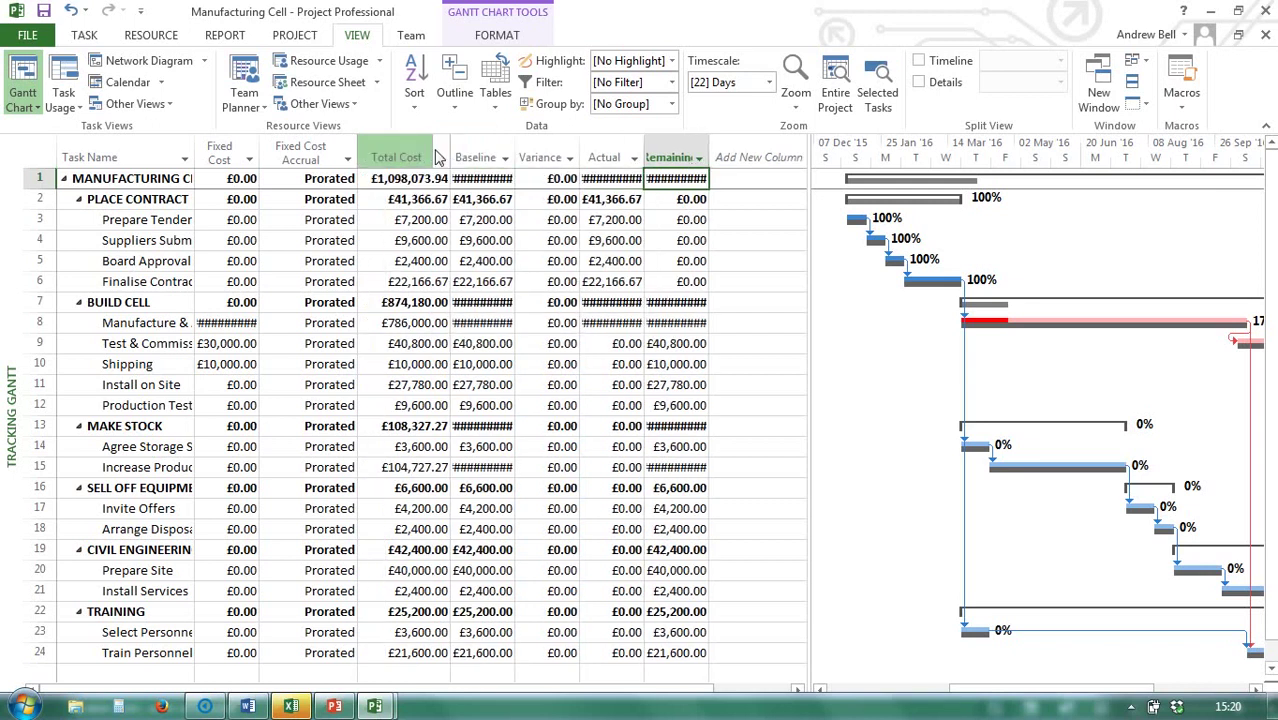
double_click(520, 157)
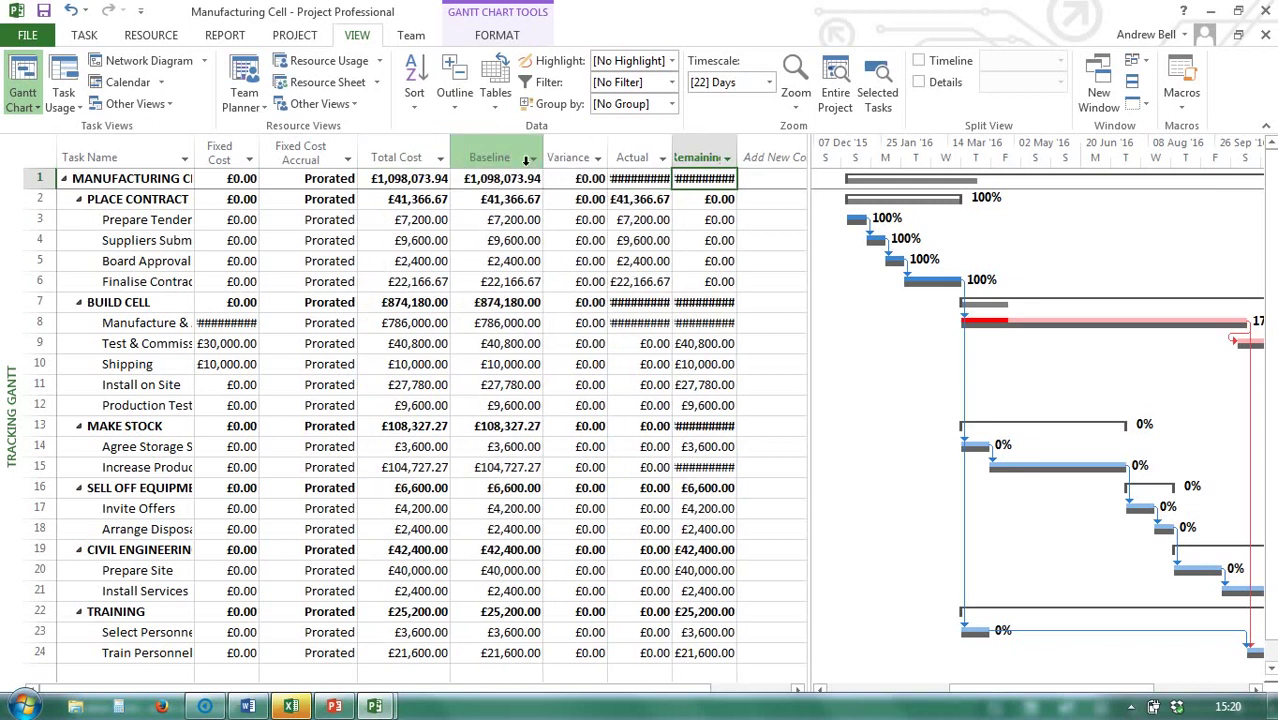
double_click(673, 158)
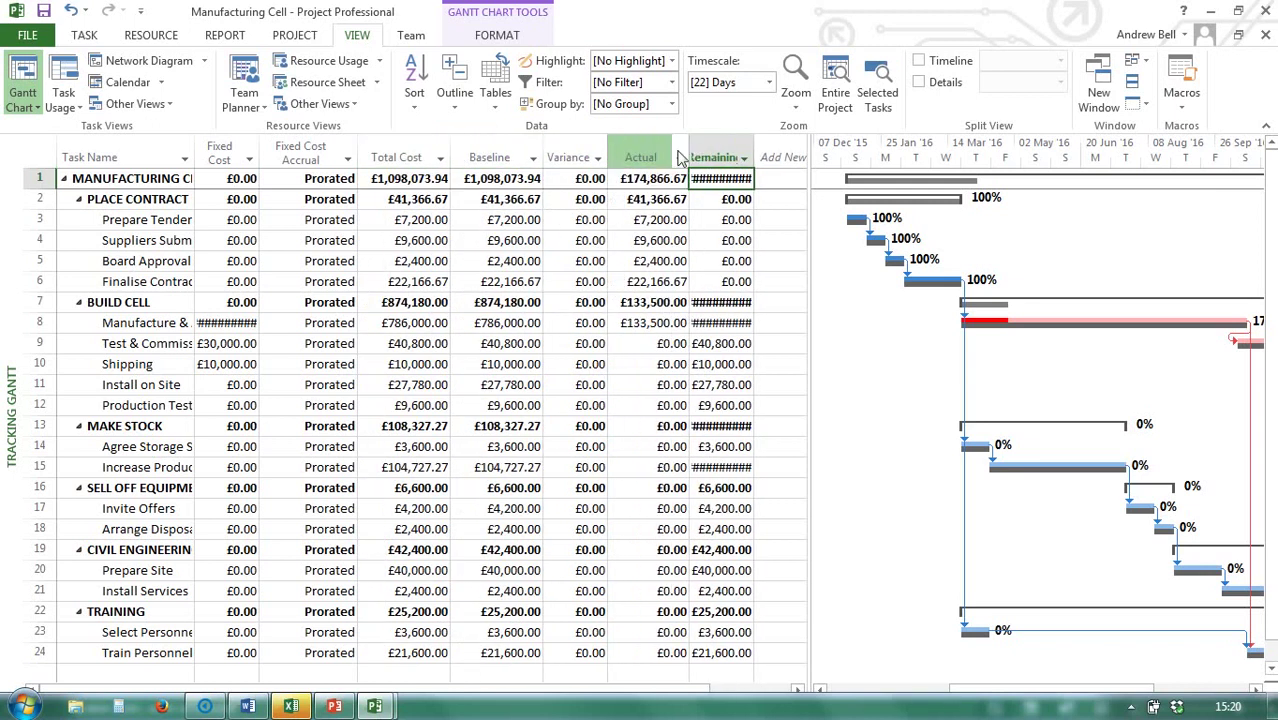
double_click(767, 158)
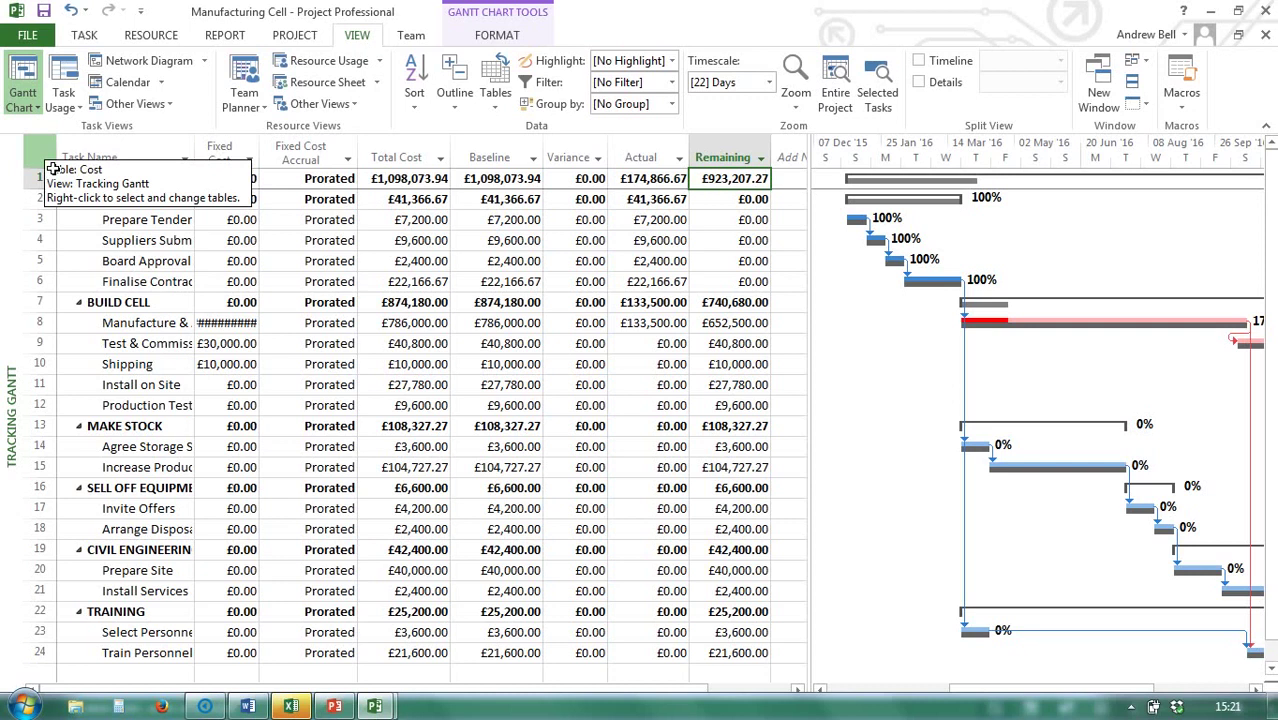
double_click(270, 158)
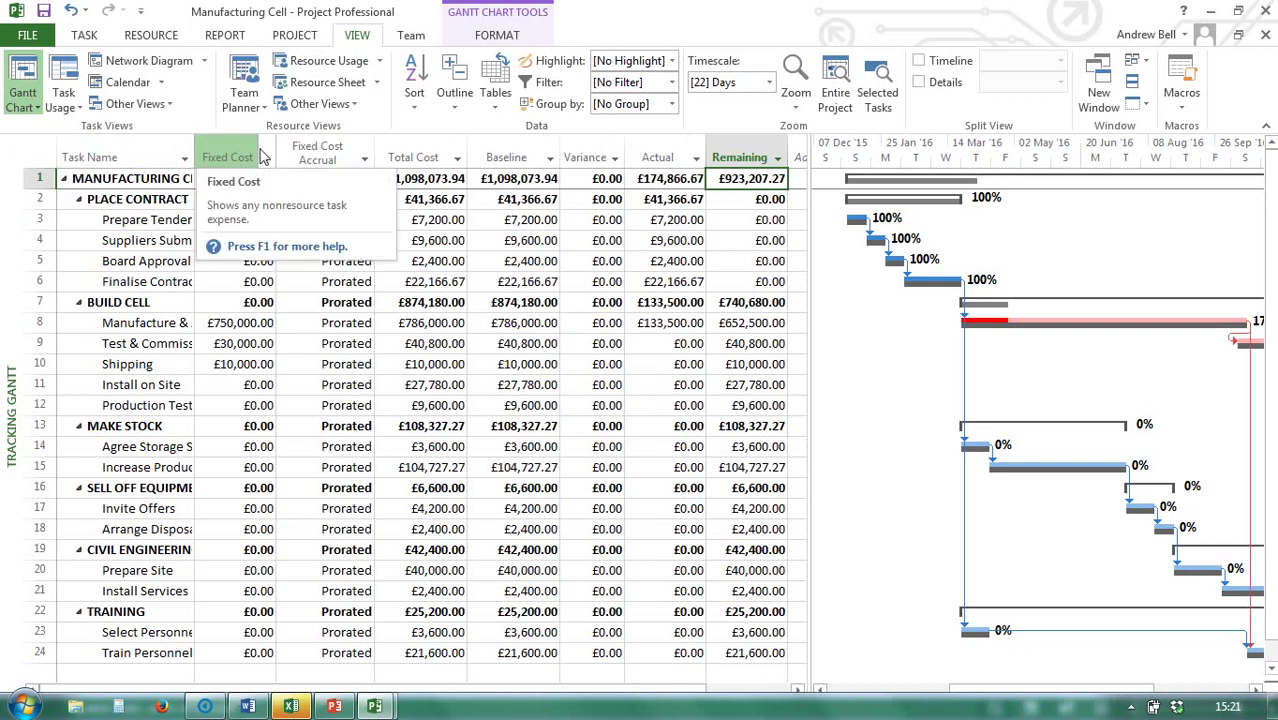
Examine the fixed costs of tasks 8 to 10, the total cost of task 3, and the Baseline and Actual cost columns.
click(245, 326)
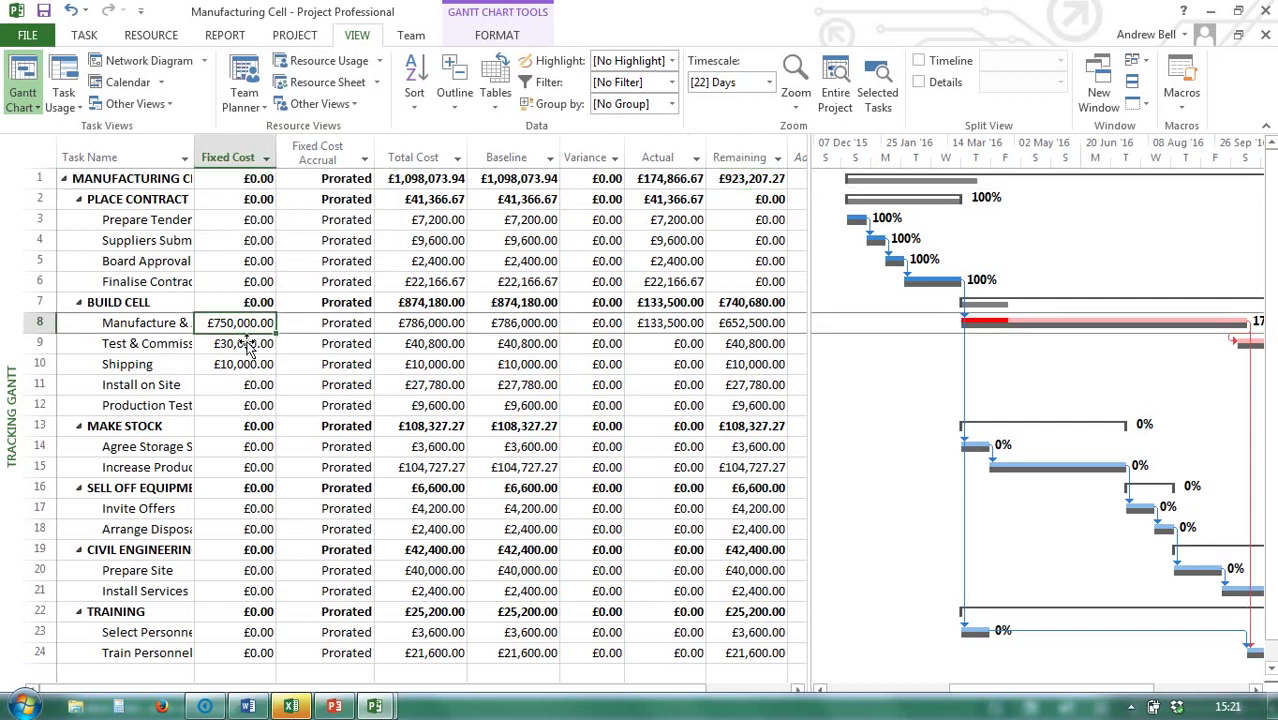
click(247, 350)
click(246, 370)
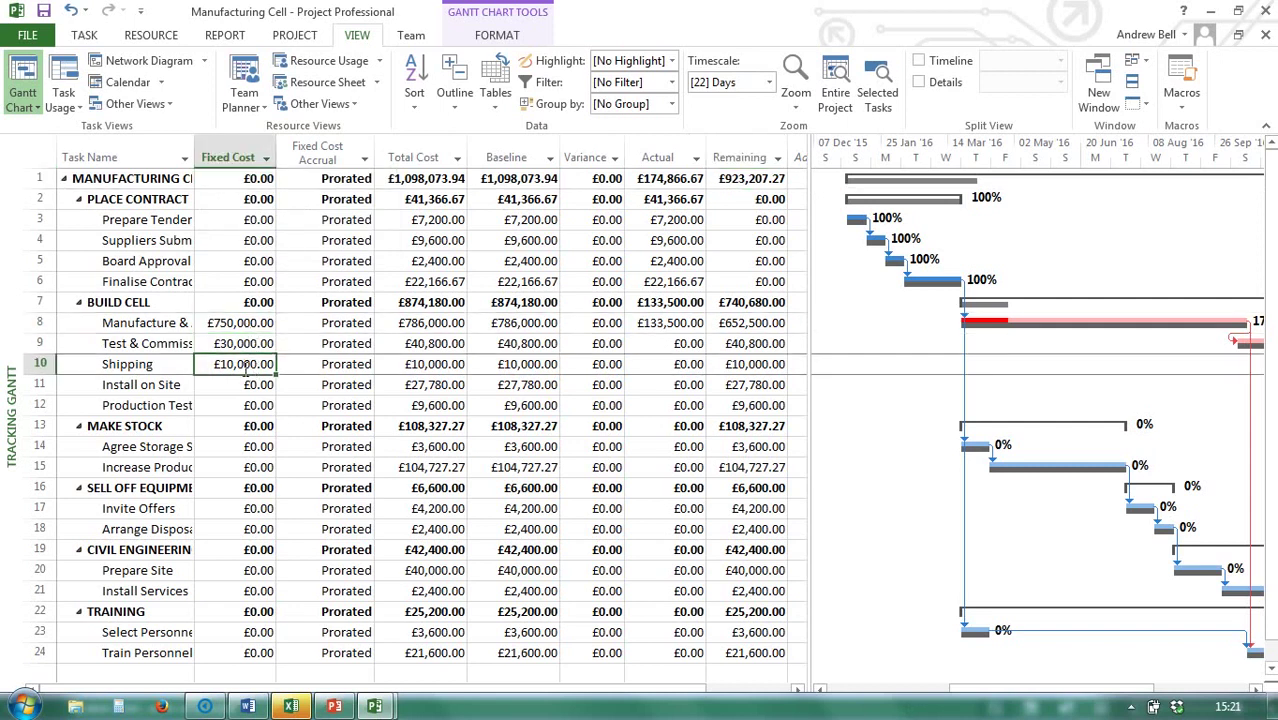
click(463, 228)
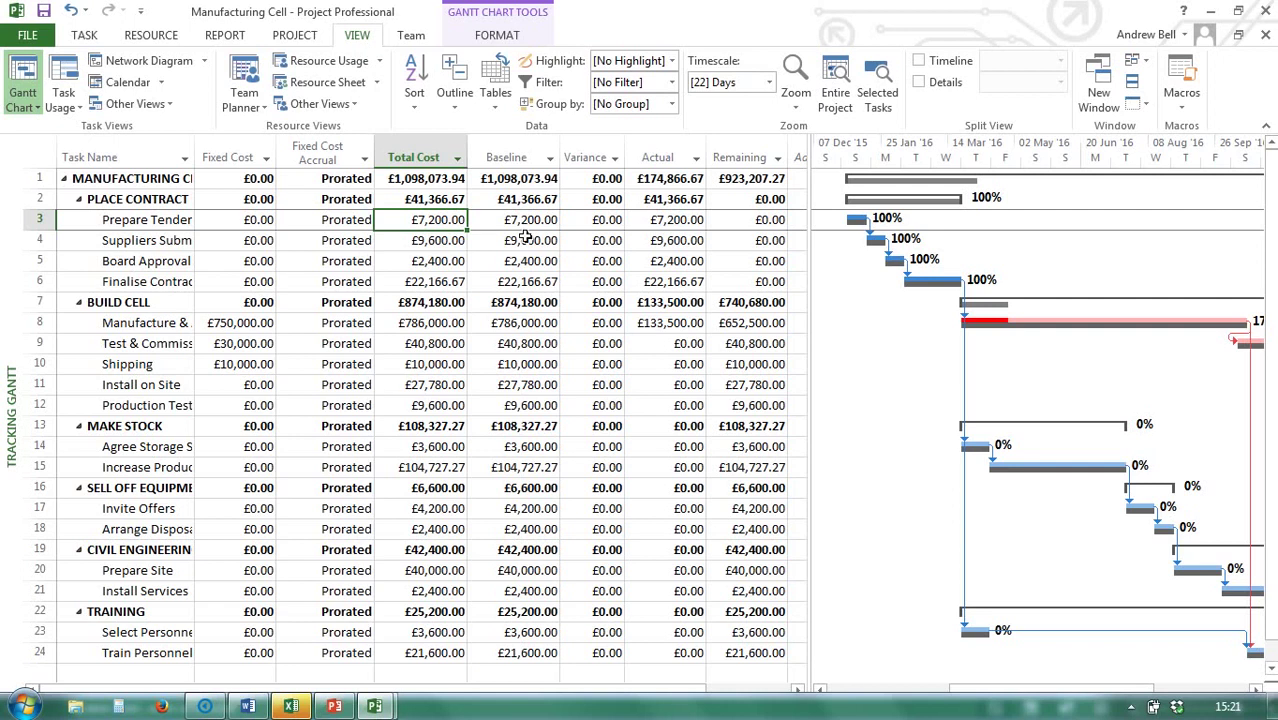
click(527, 160)
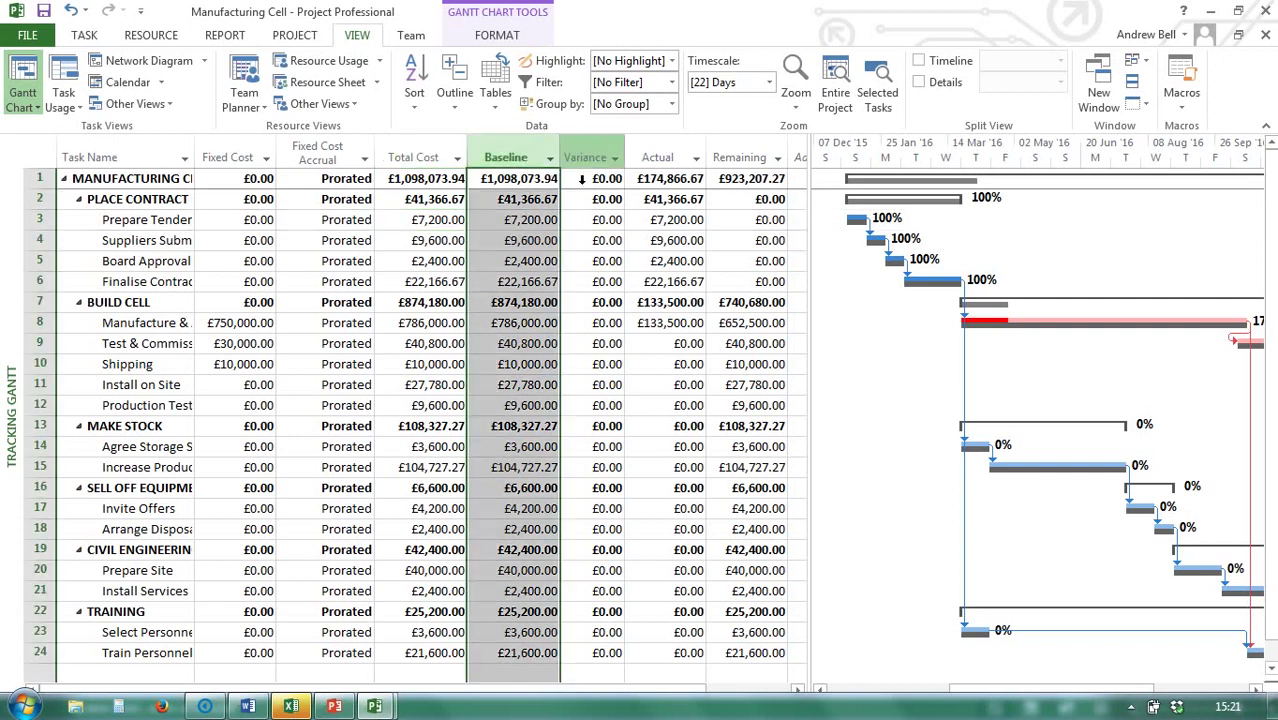
click(662, 166)
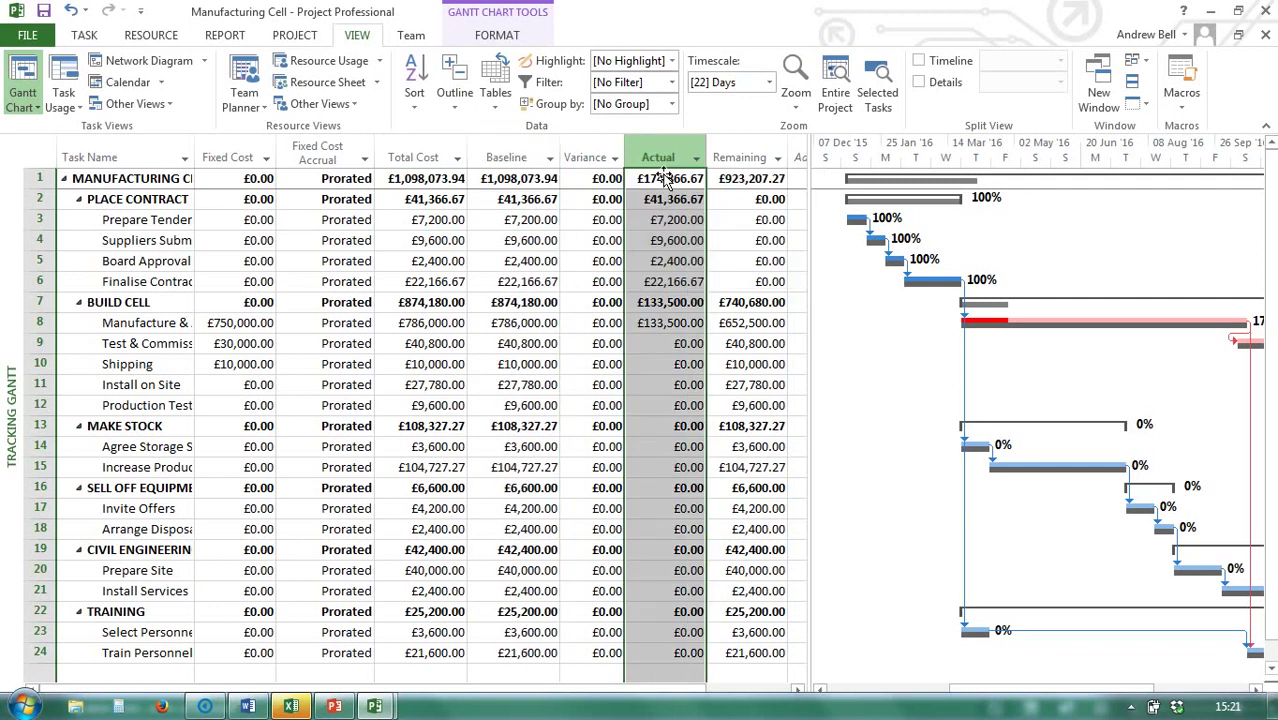
Apply the Work table to the Tracking Gantt view.
right_click(38, 158)
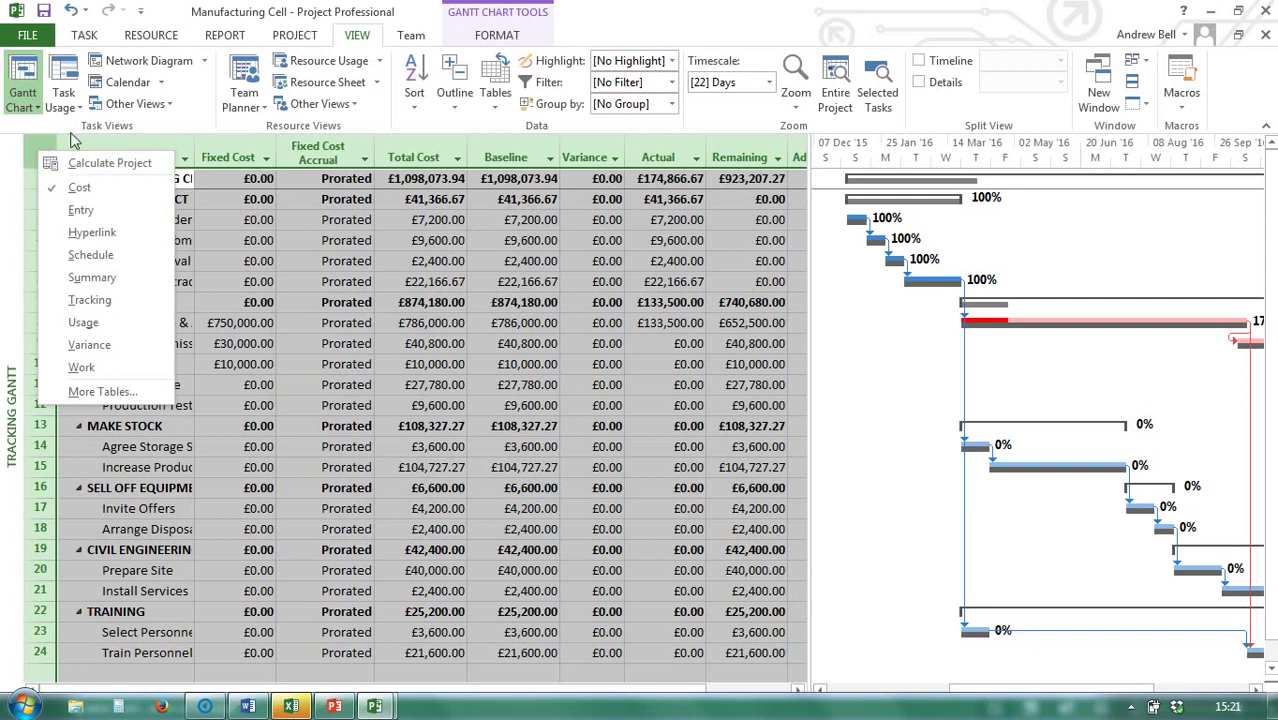
click(504, 112)
click(505, 113)
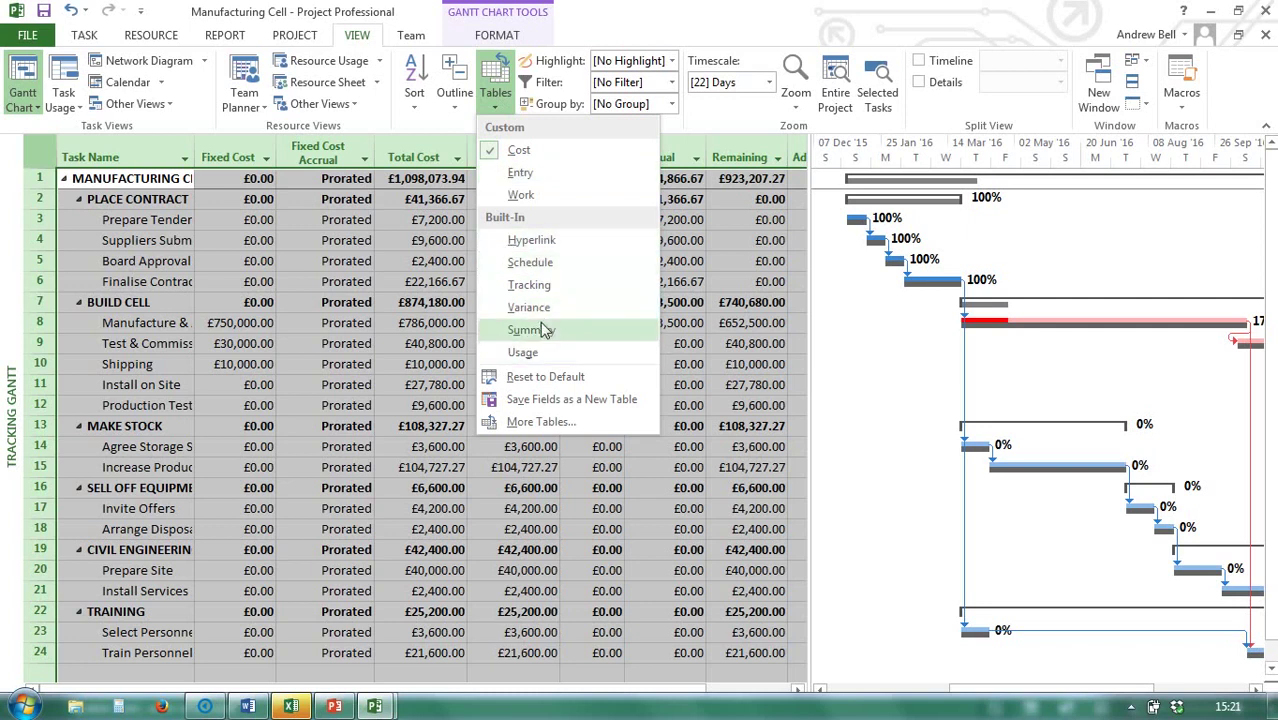
click(60, 161)
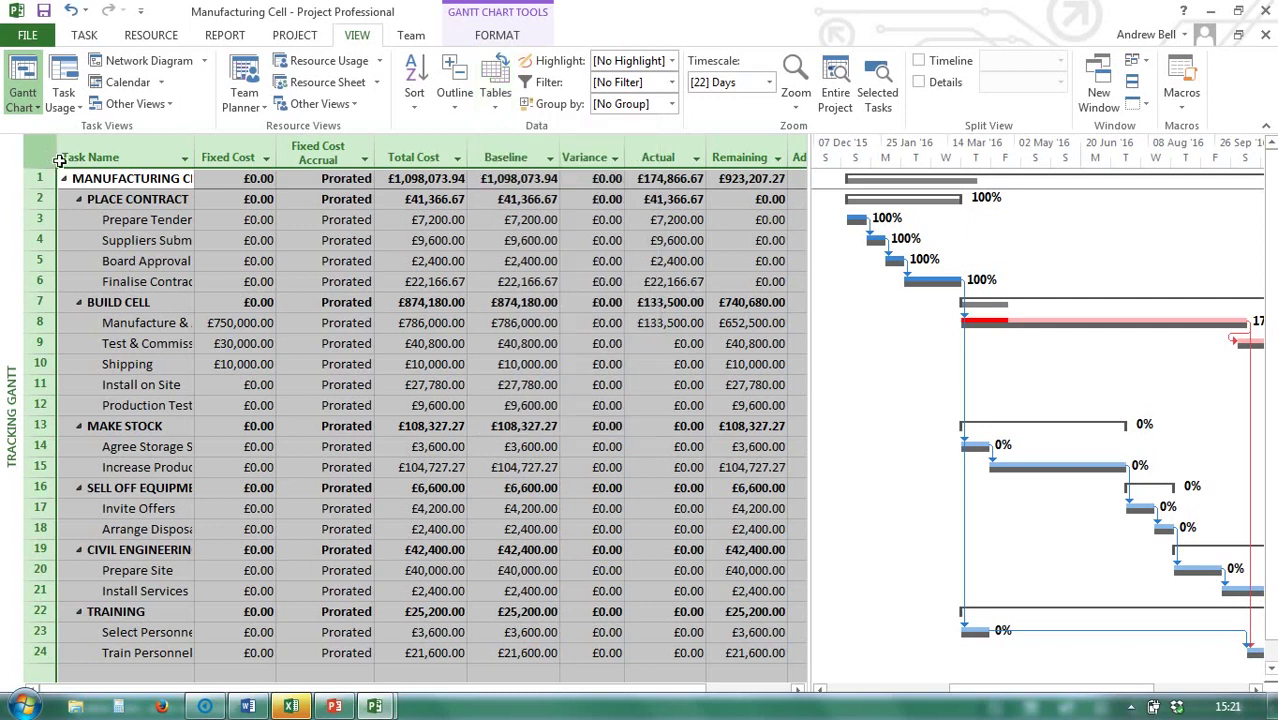
right_click(47, 152)
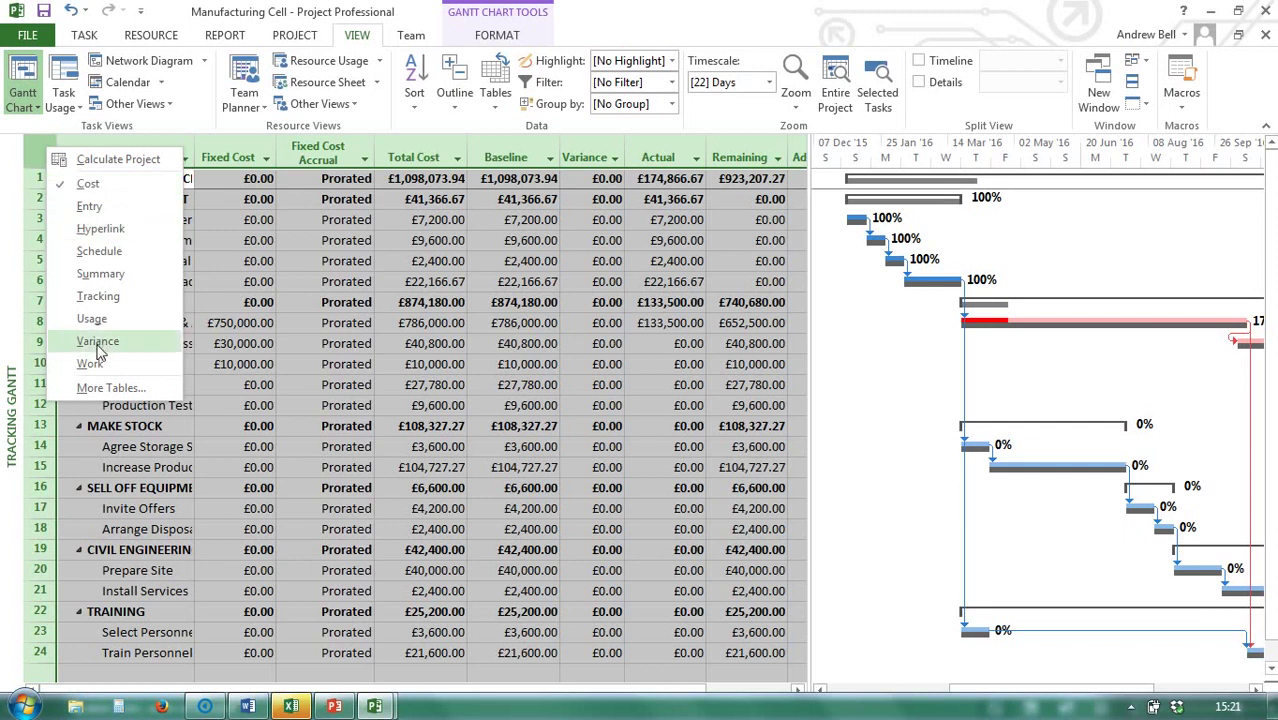
click(106, 384)
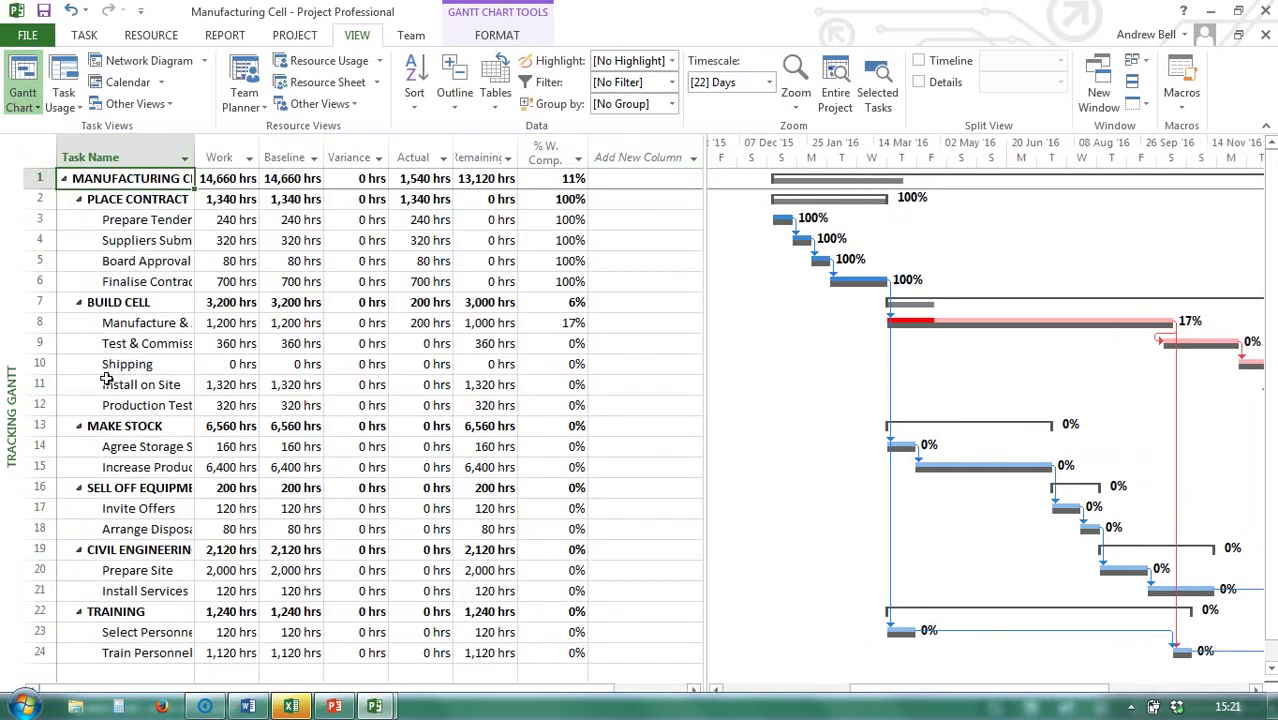
Examine the Work, Baseline, Variance, Actual and Remaining columns of the Work table.
click(168, 242)
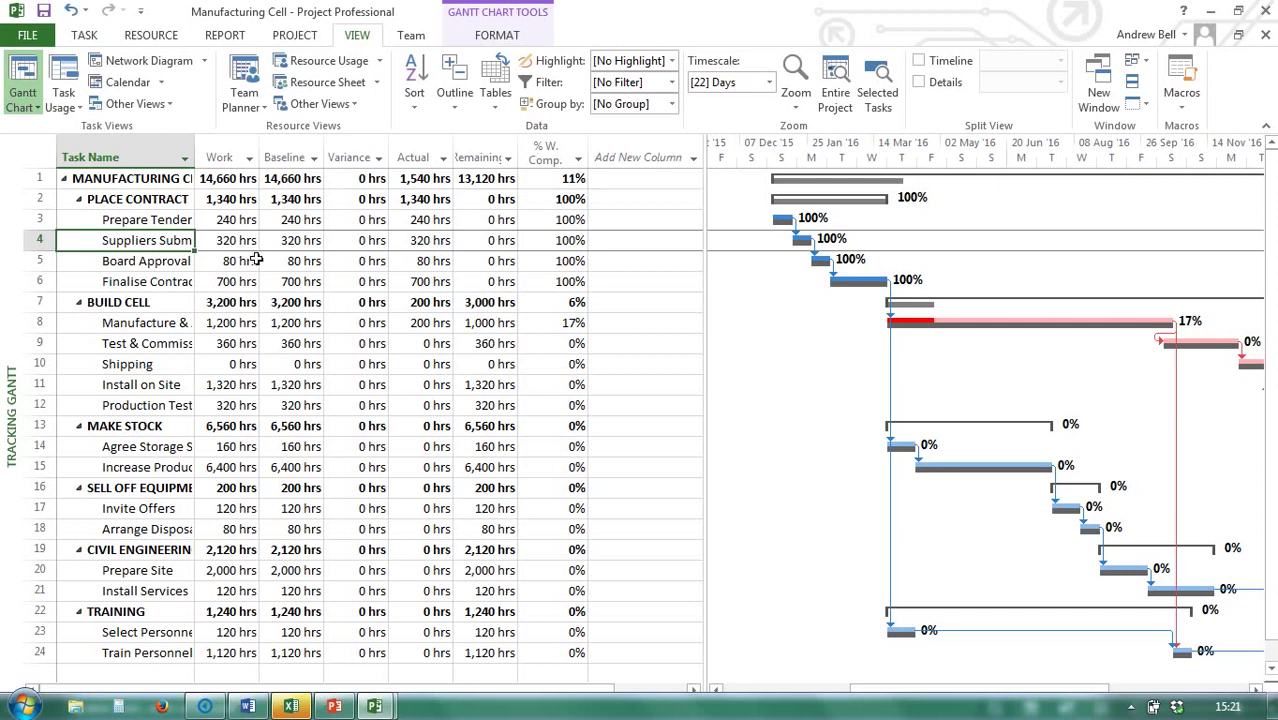
click(245, 170)
click(287, 165)
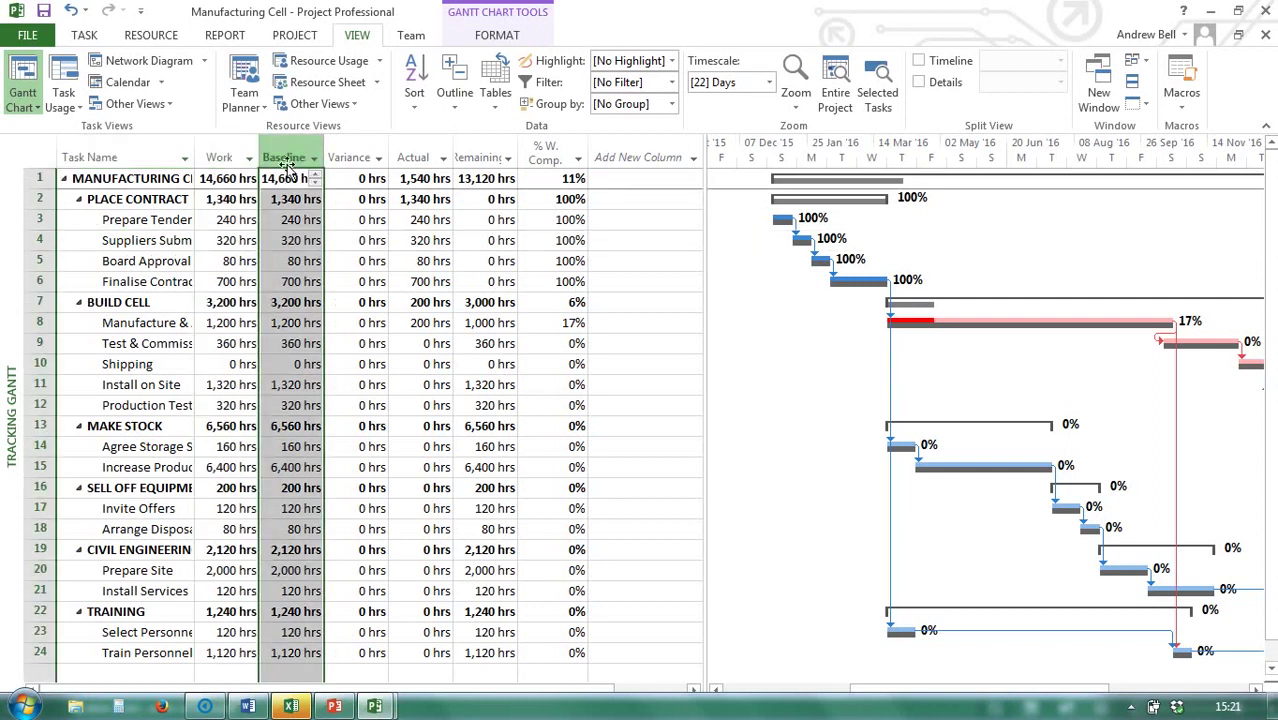
click(430, 165)
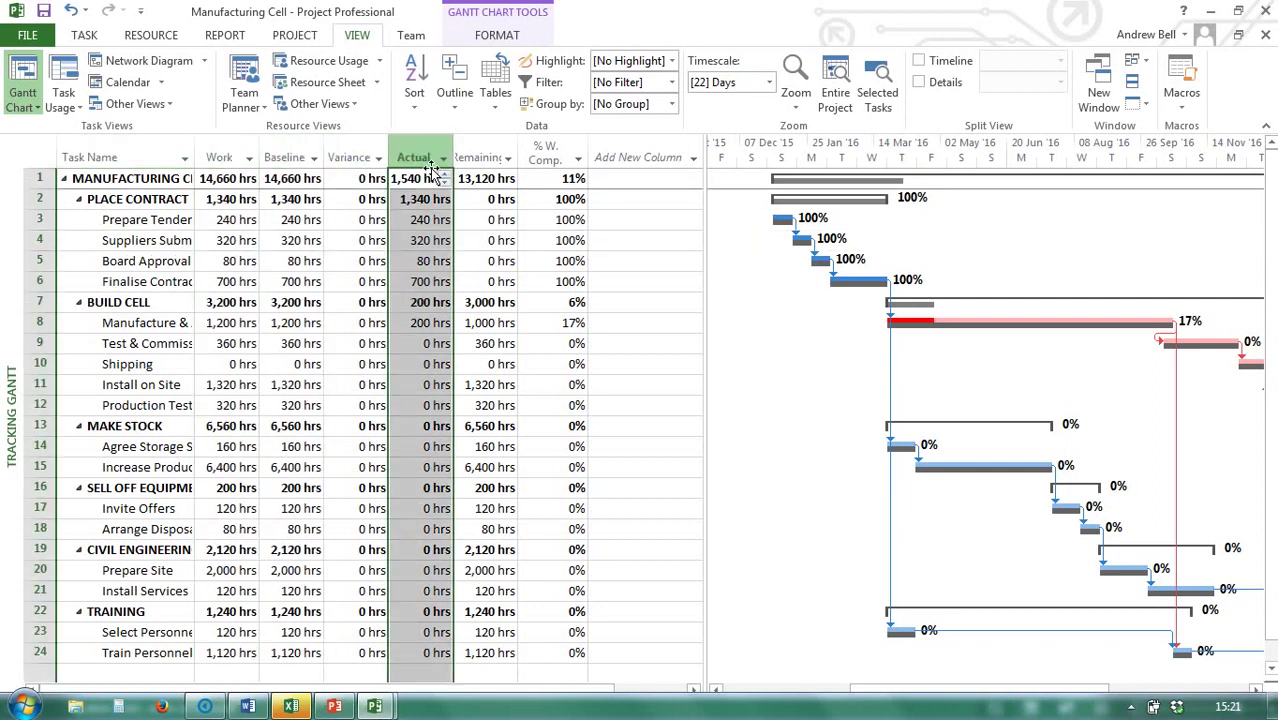
click(352, 160)
click(490, 162)
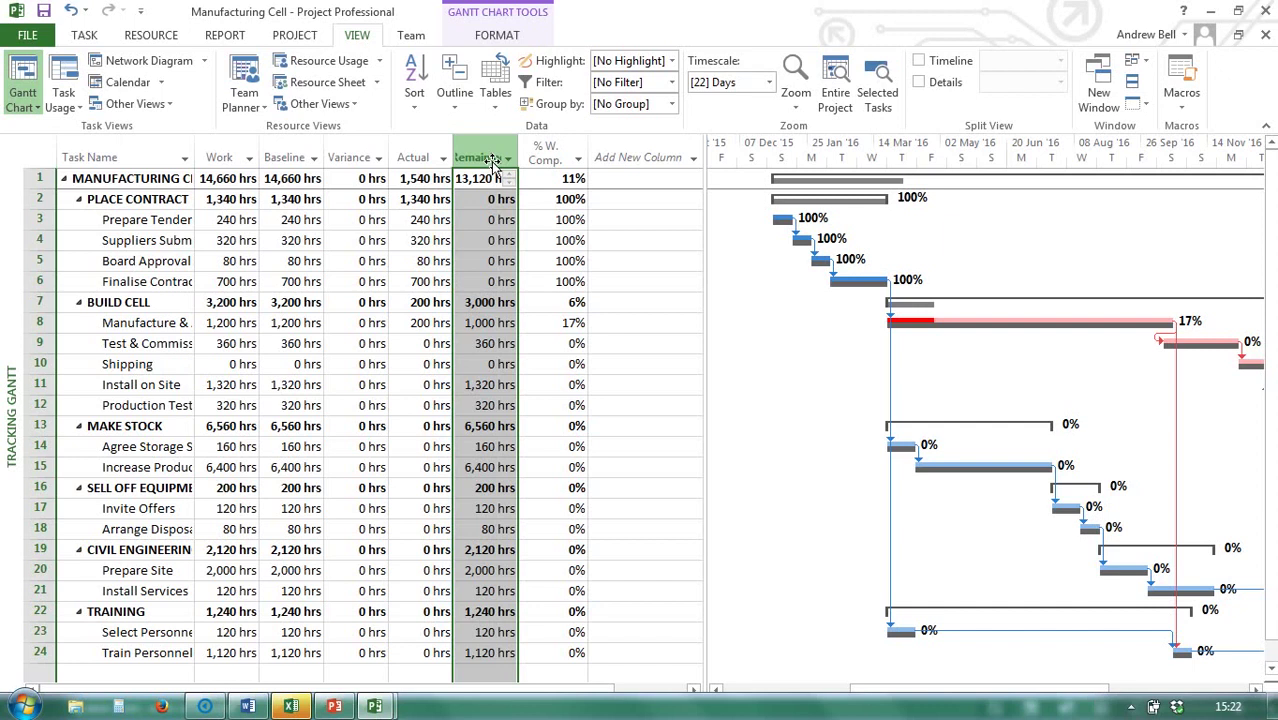
Review the full list of task tables without applying one, and narrow the task table to show more of the chart.
right_click(45, 160)
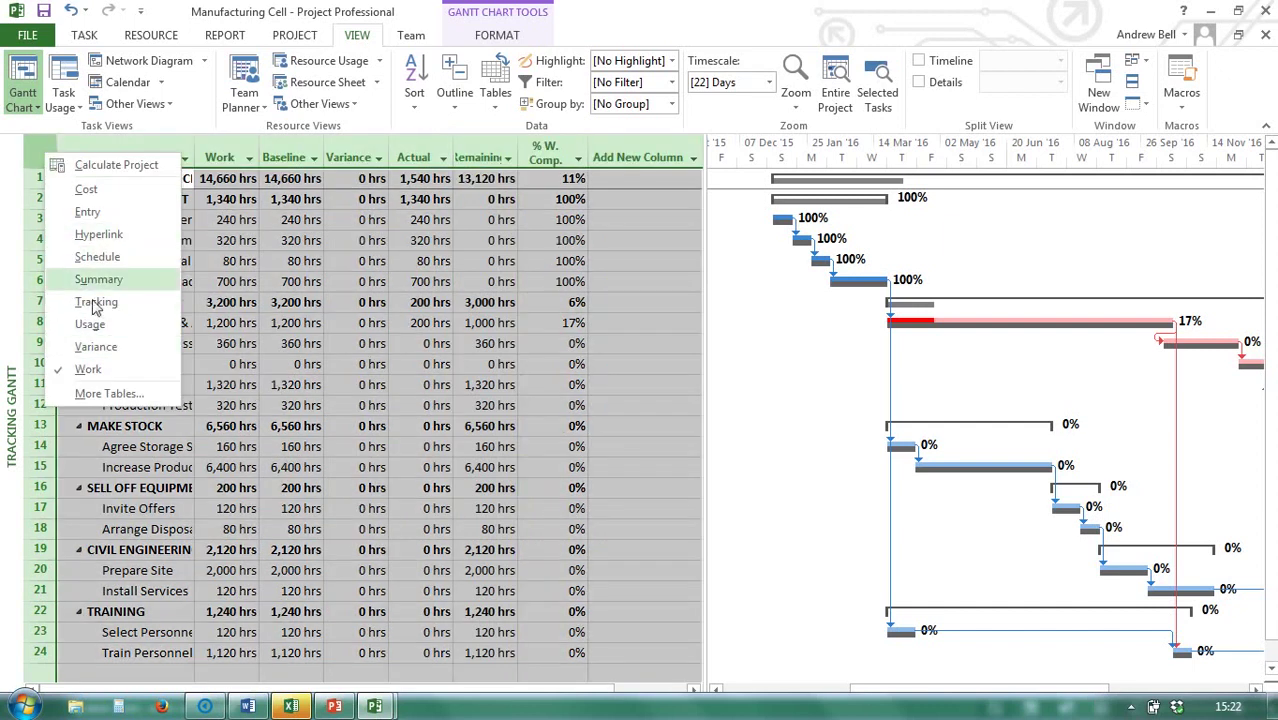
click(92, 391)
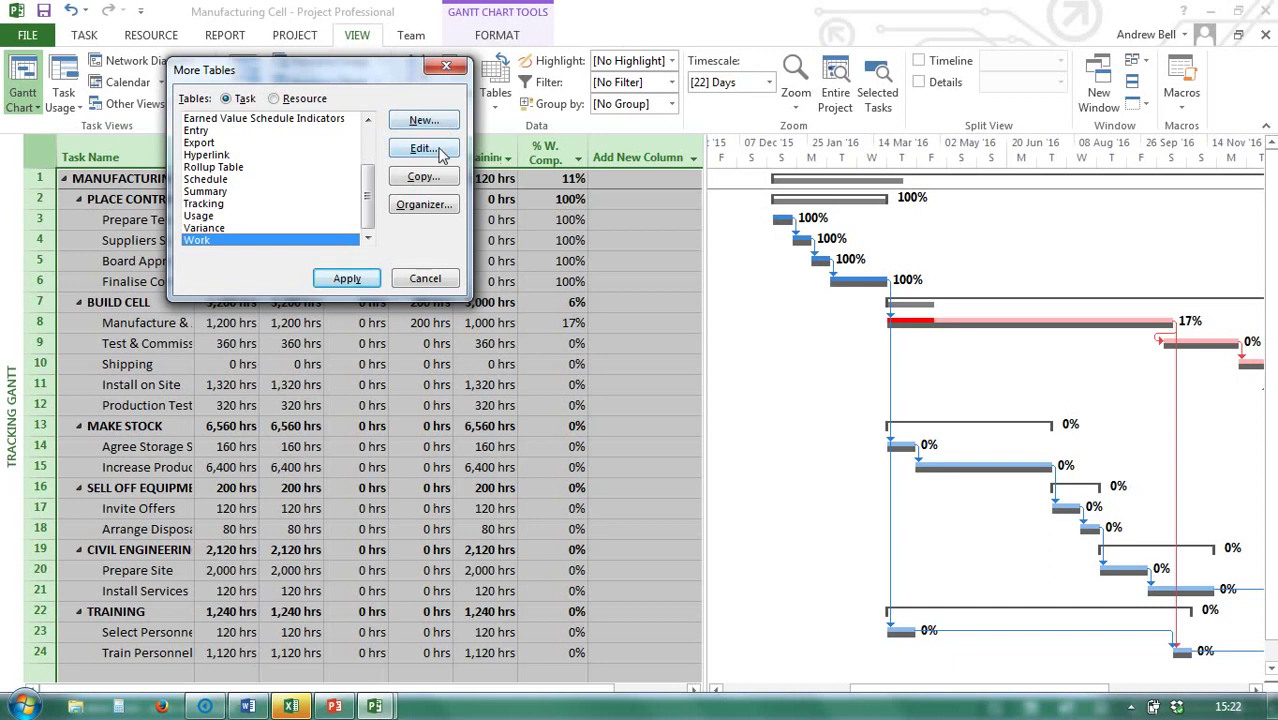
click(415, 279)
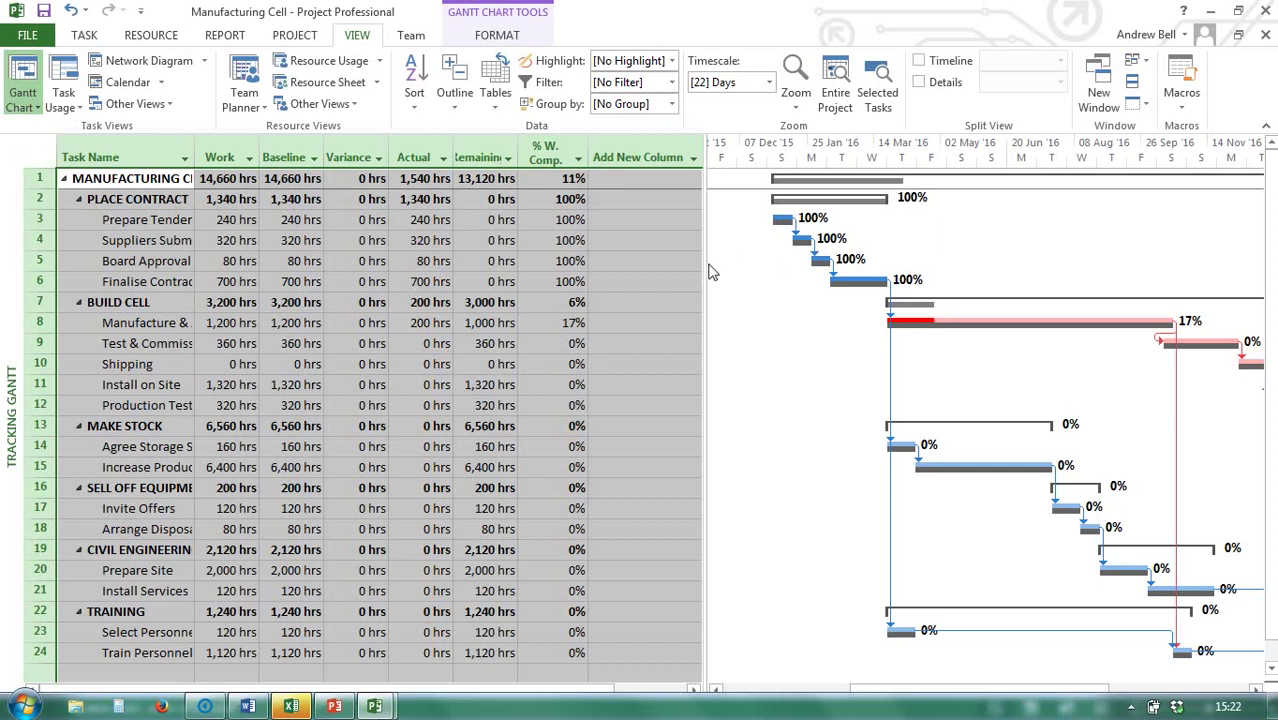
drag(720, 279, 633, 334)
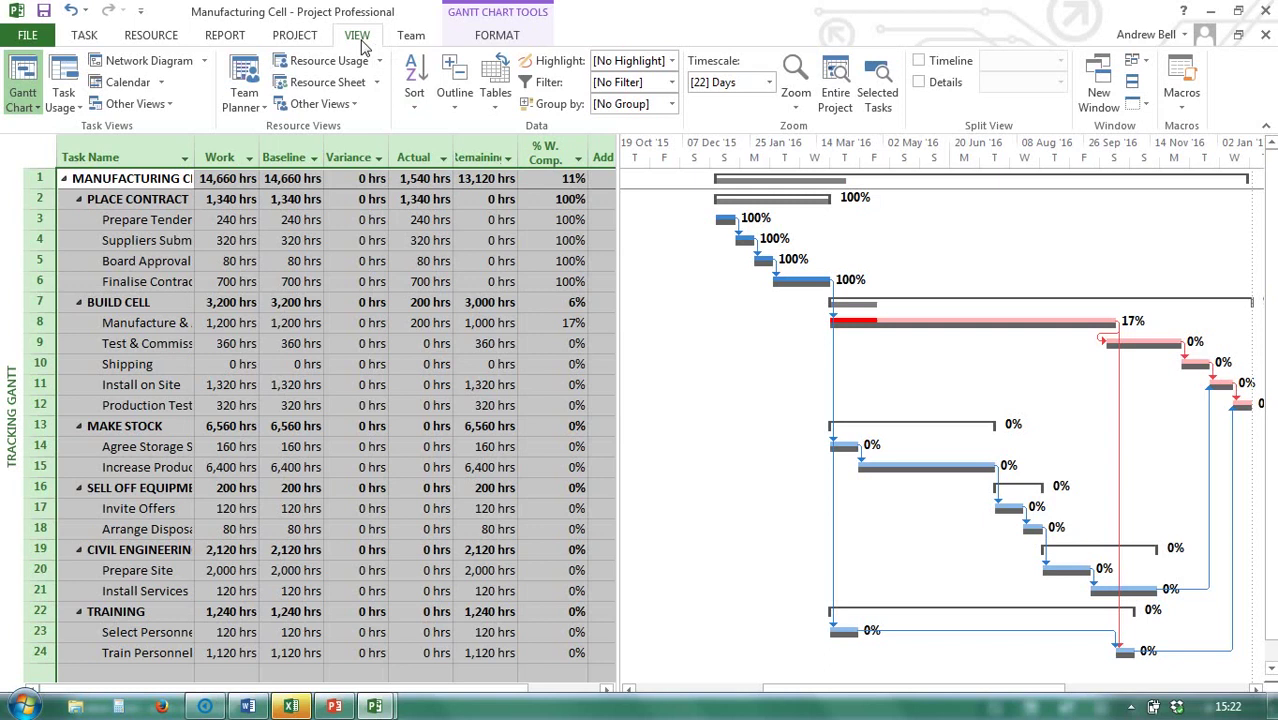
Open the Resource Sheet and examine the Team resource's maximum units, standard rate, overtime rate and base calendar.
click(316, 86)
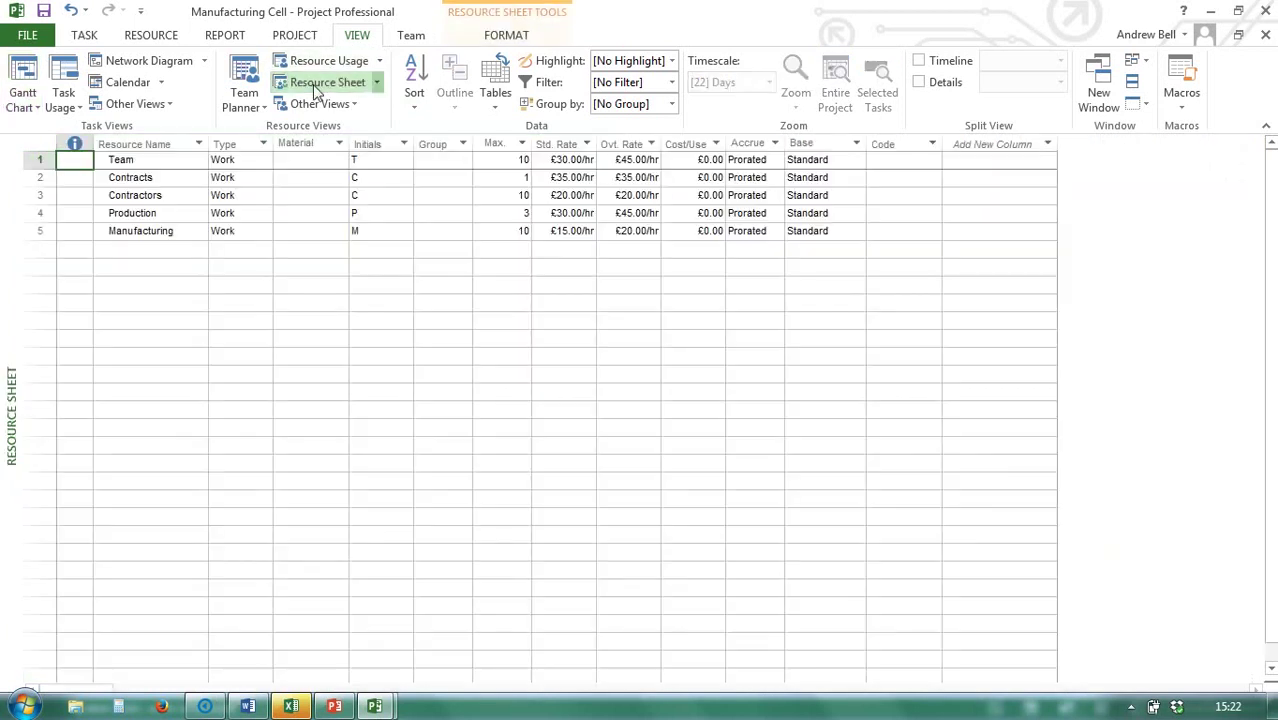
click(187, 164)
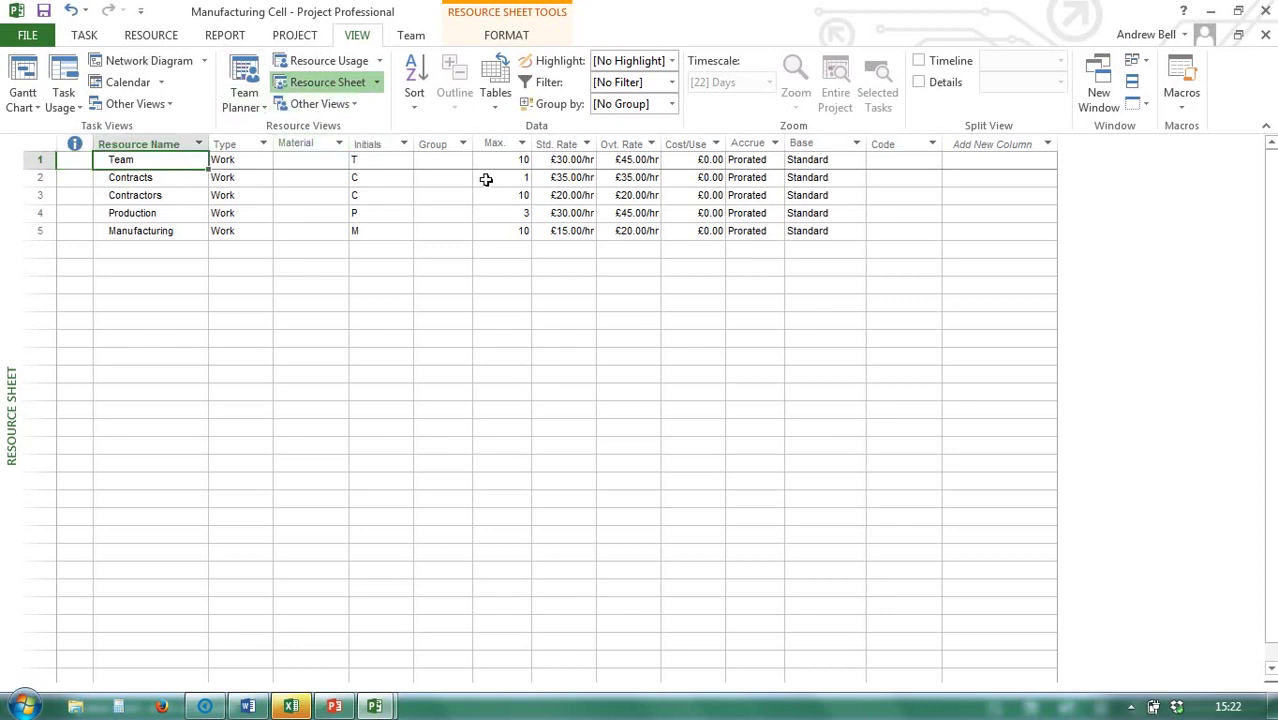
click(516, 164)
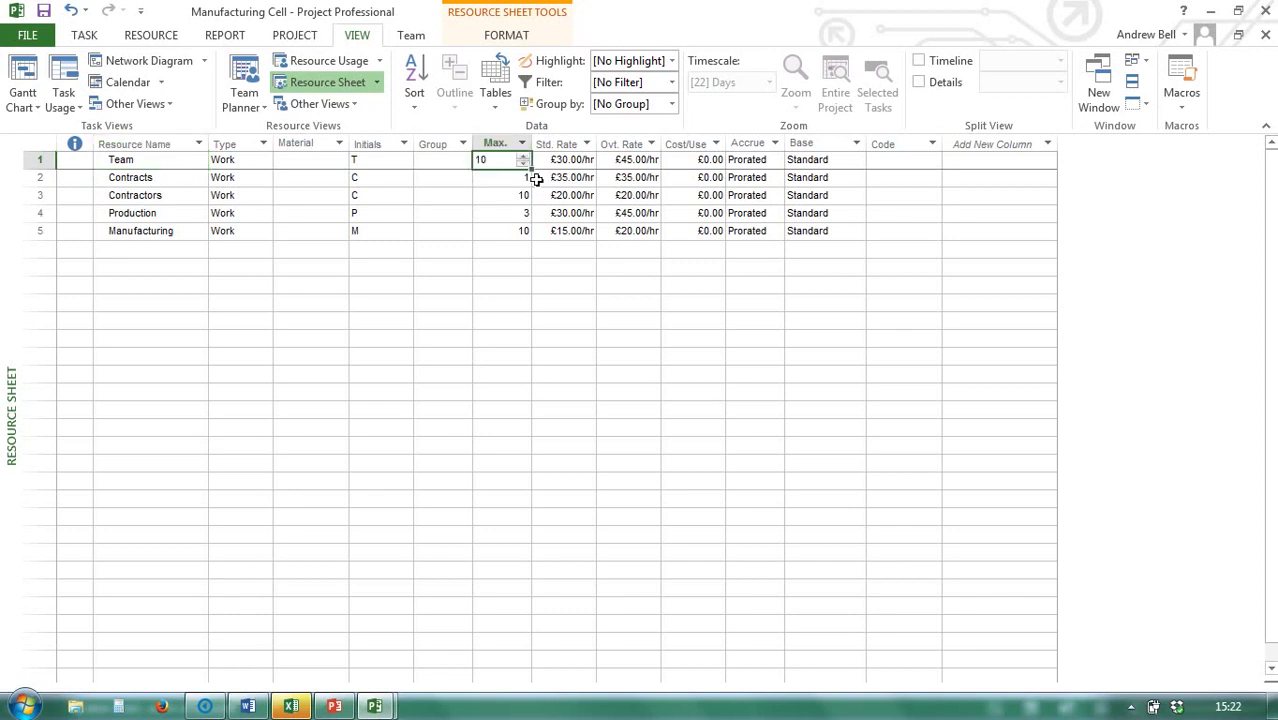
key(Tab)
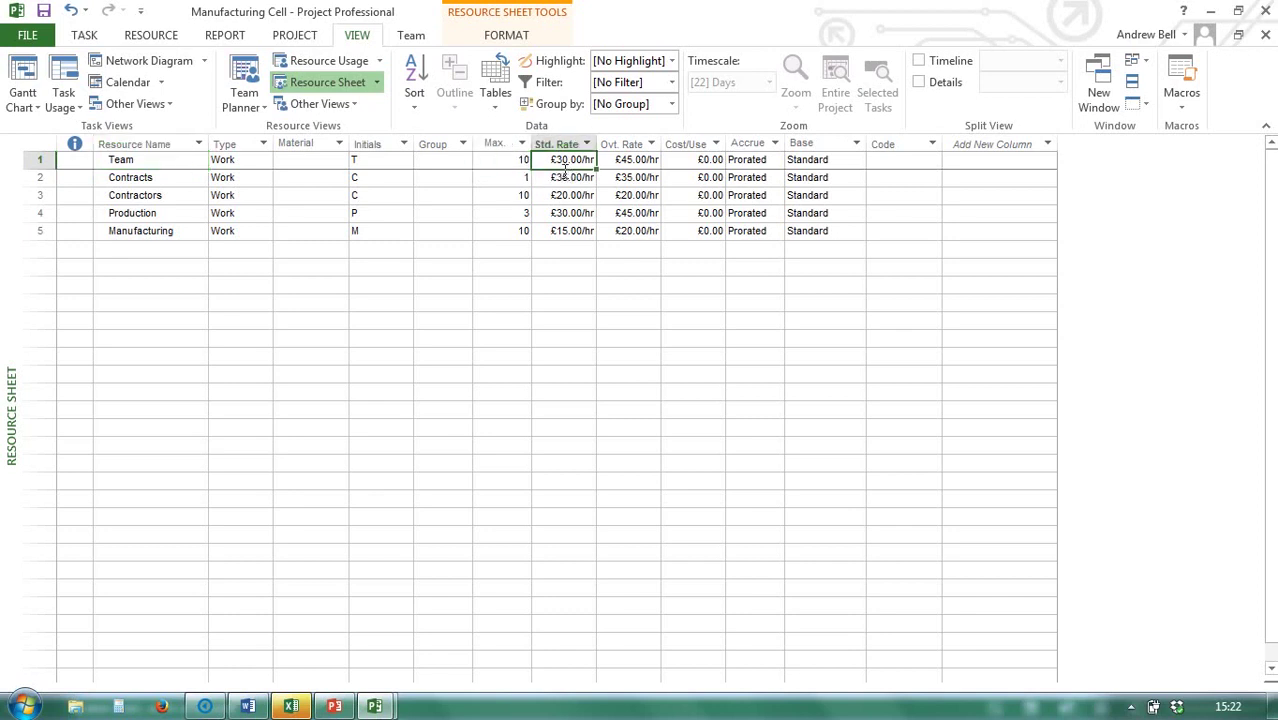
click(626, 164)
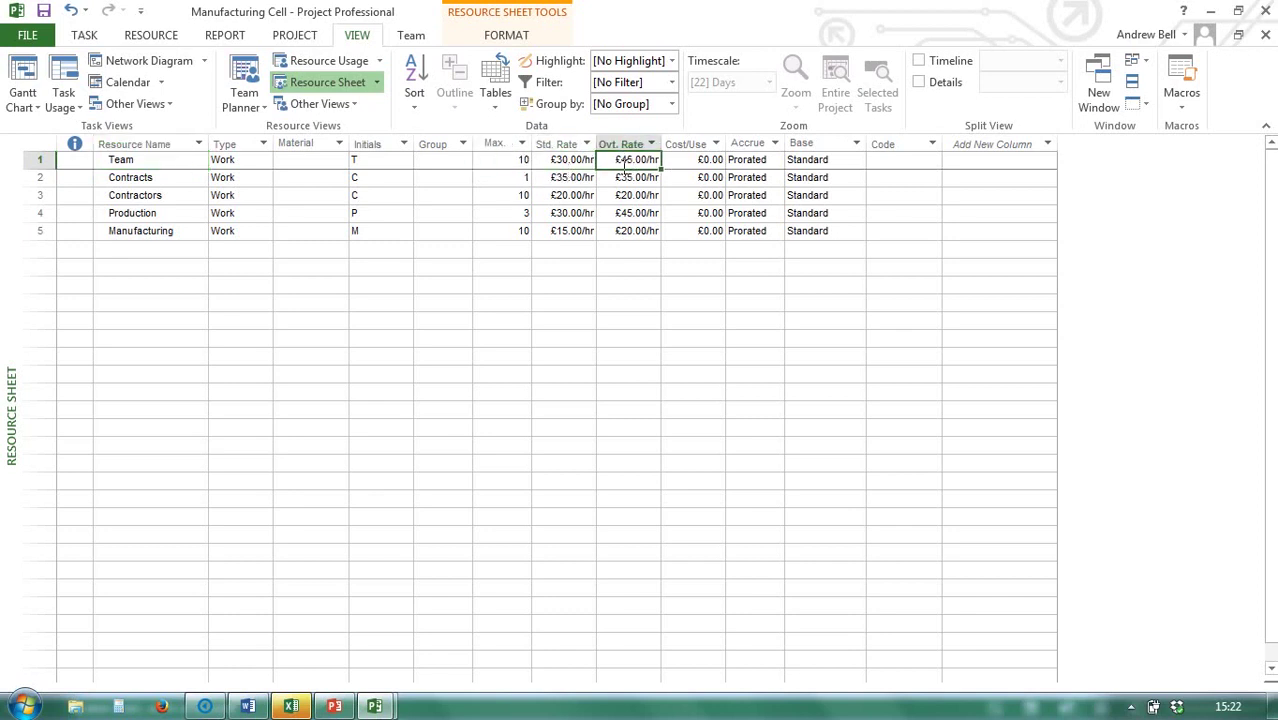
click(823, 162)
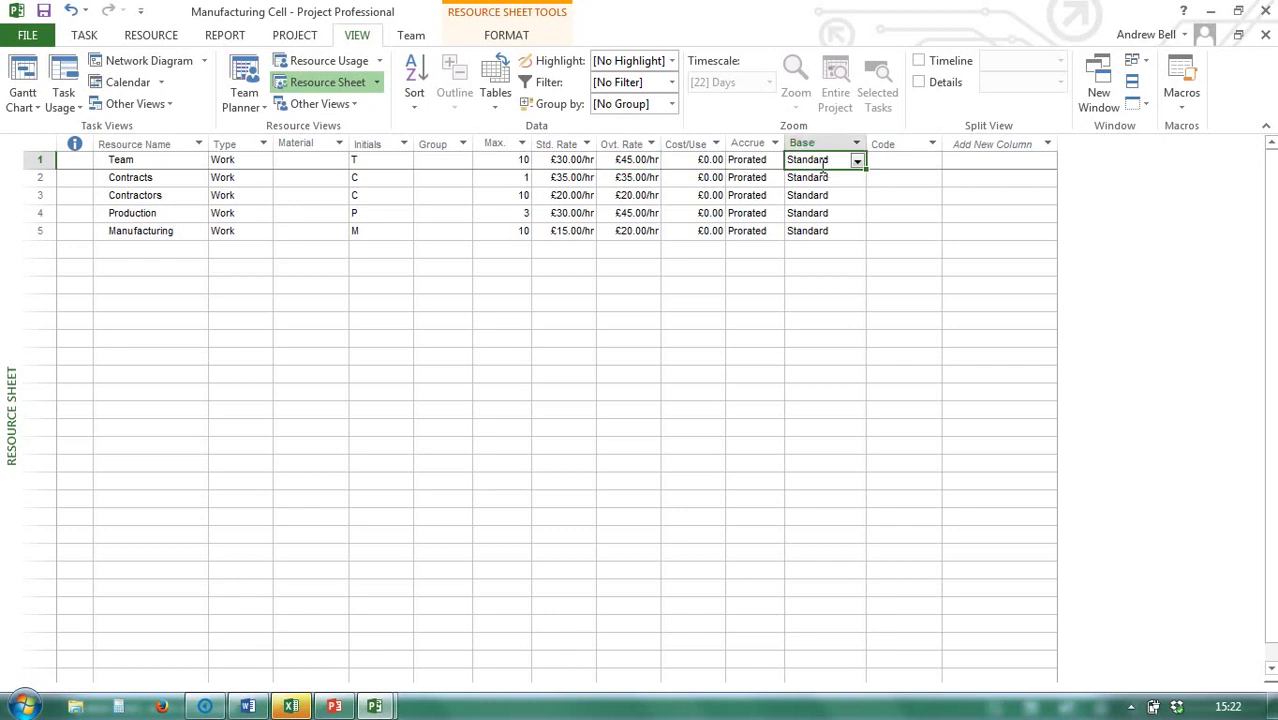
Return to the Tracking Gantt view and apply the Entry table to it.
click(27, 73)
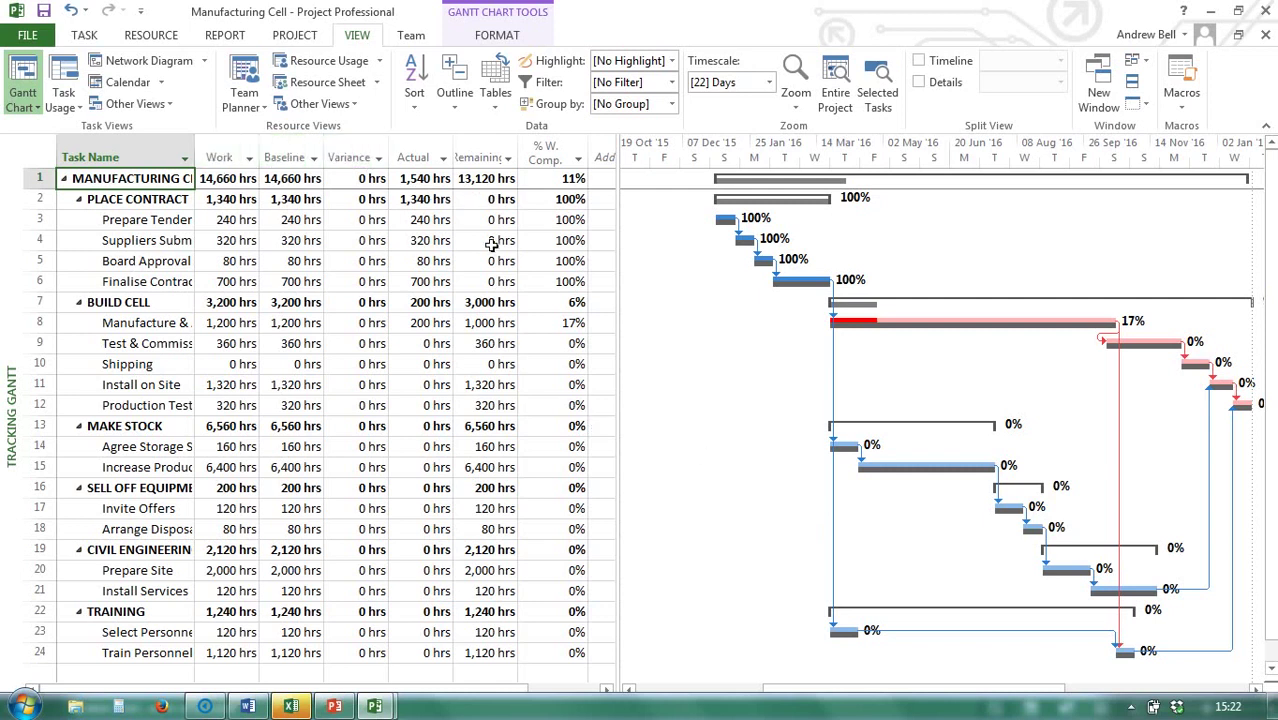
right_click(45, 165)
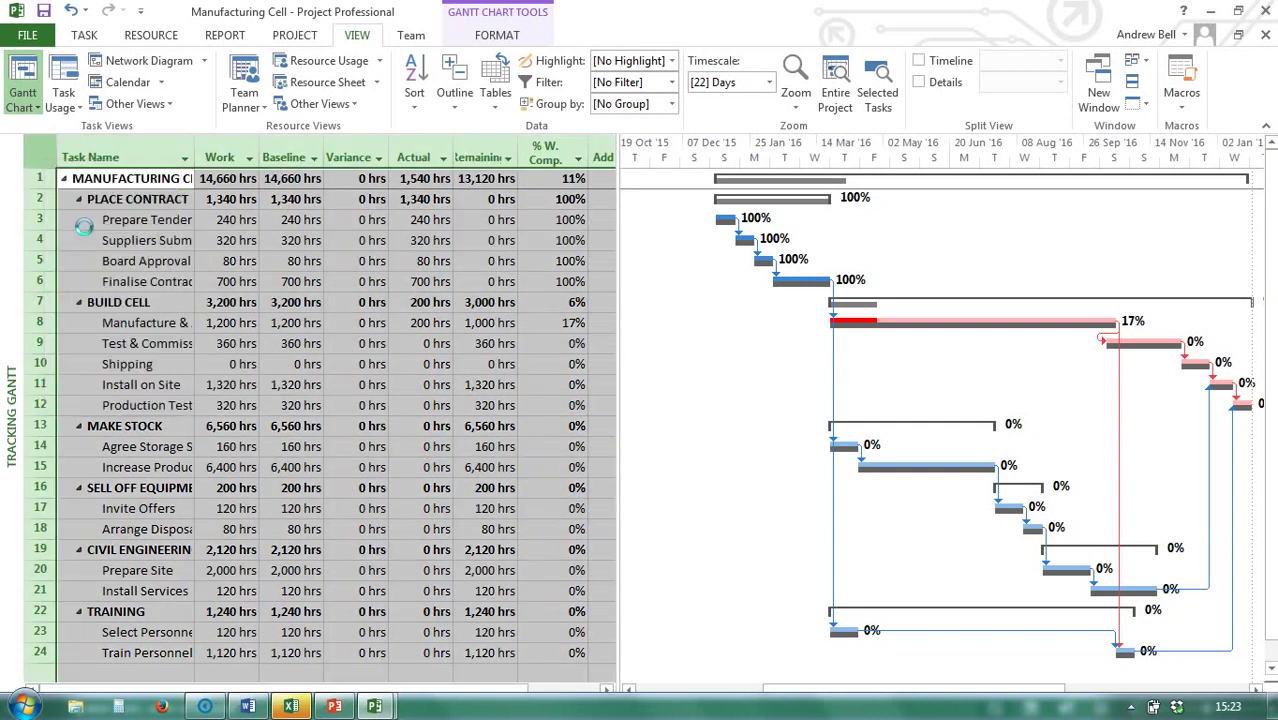
click(82, 220)
mouse_move(83, 225)
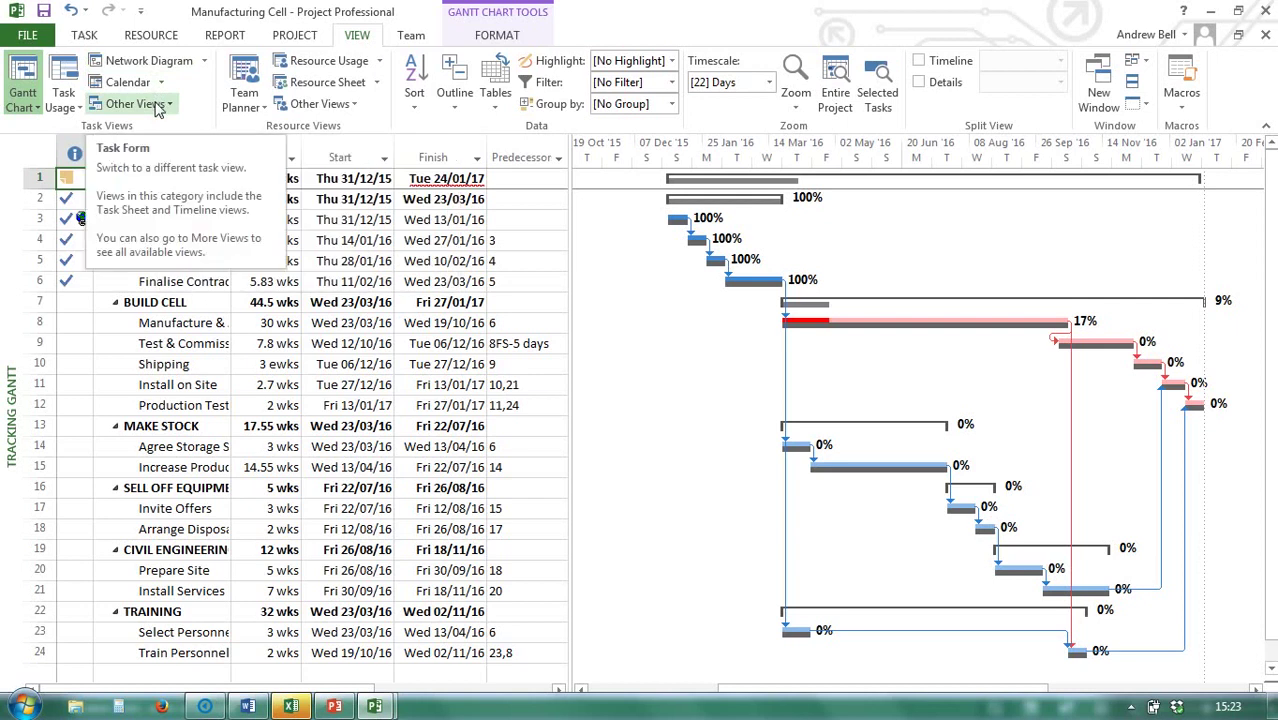
Find the Task Entry view in the full list of views and apply it.
click(349, 104)
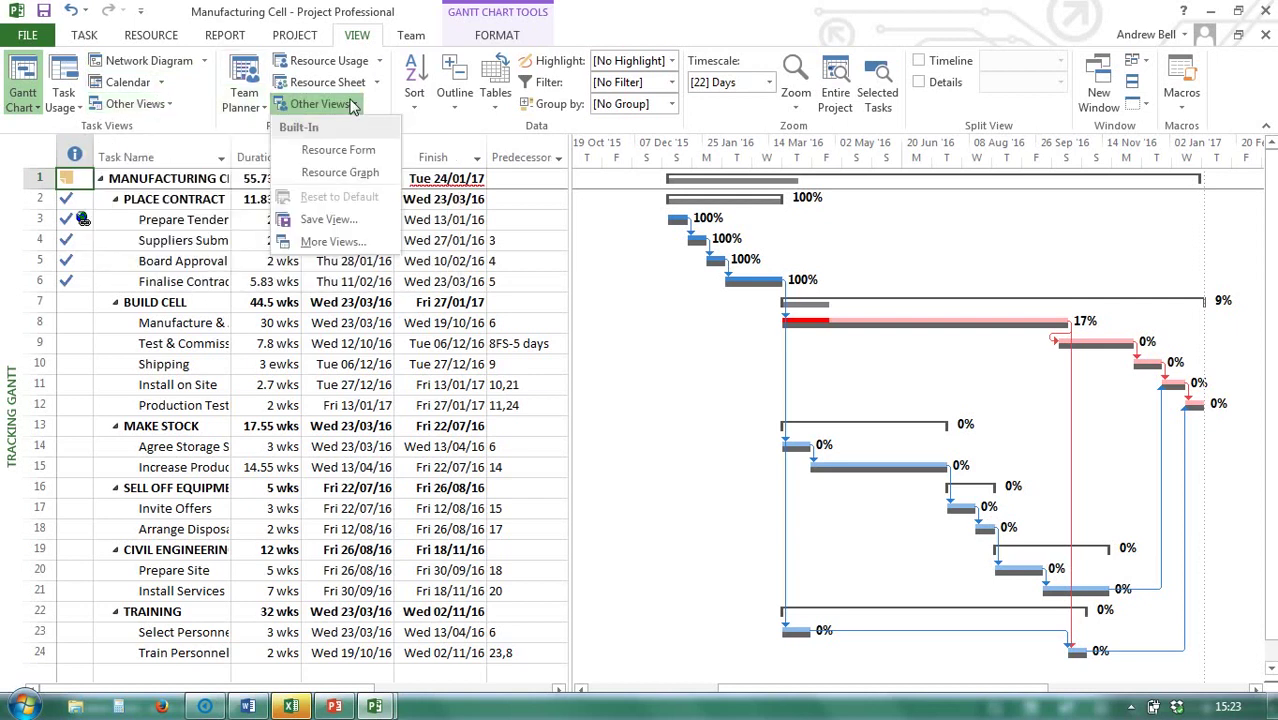
click(338, 242)
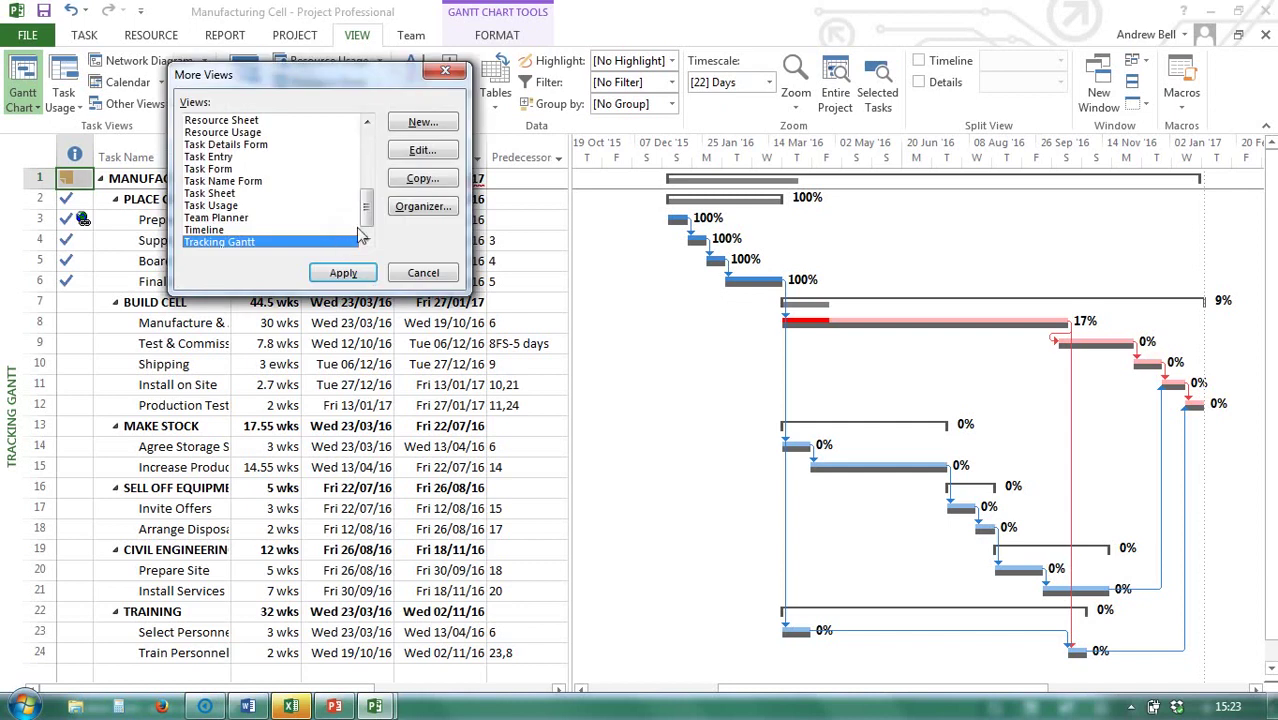
mouse_move(366, 208)
mouse_down()
mouse_move(370, 162)
mouse_move(368, 220)
mouse_up()
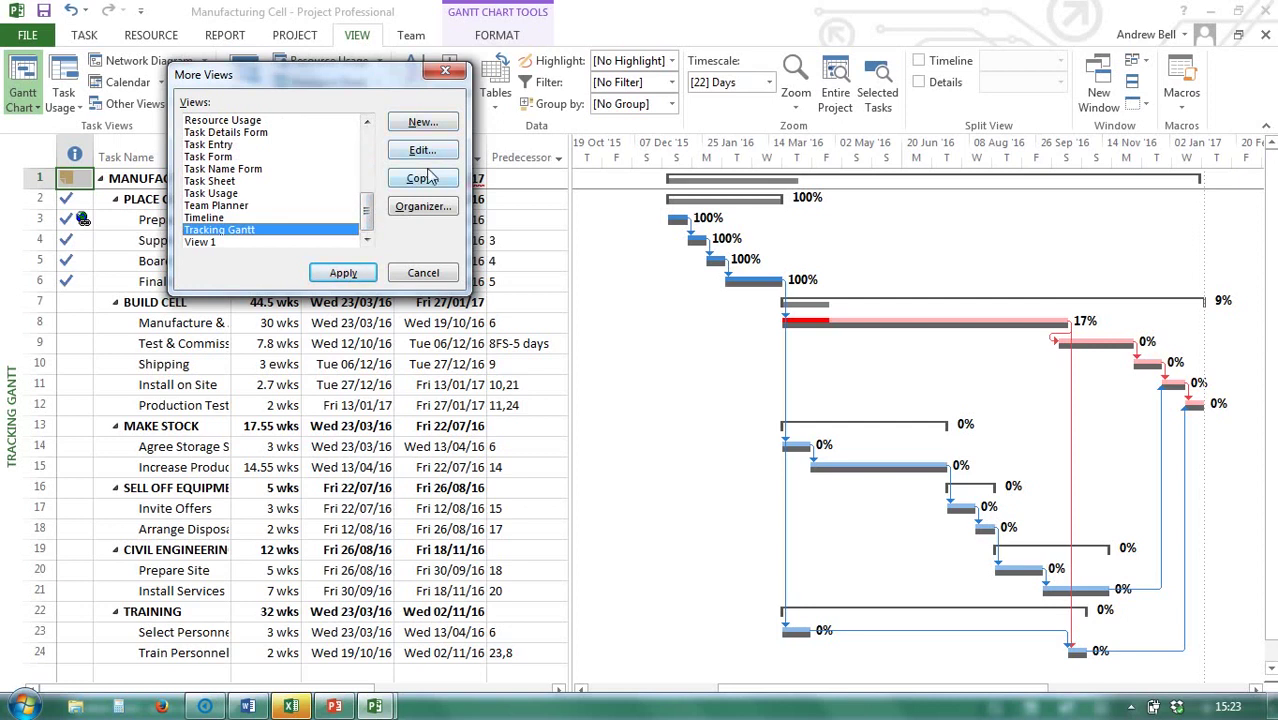
click(239, 148)
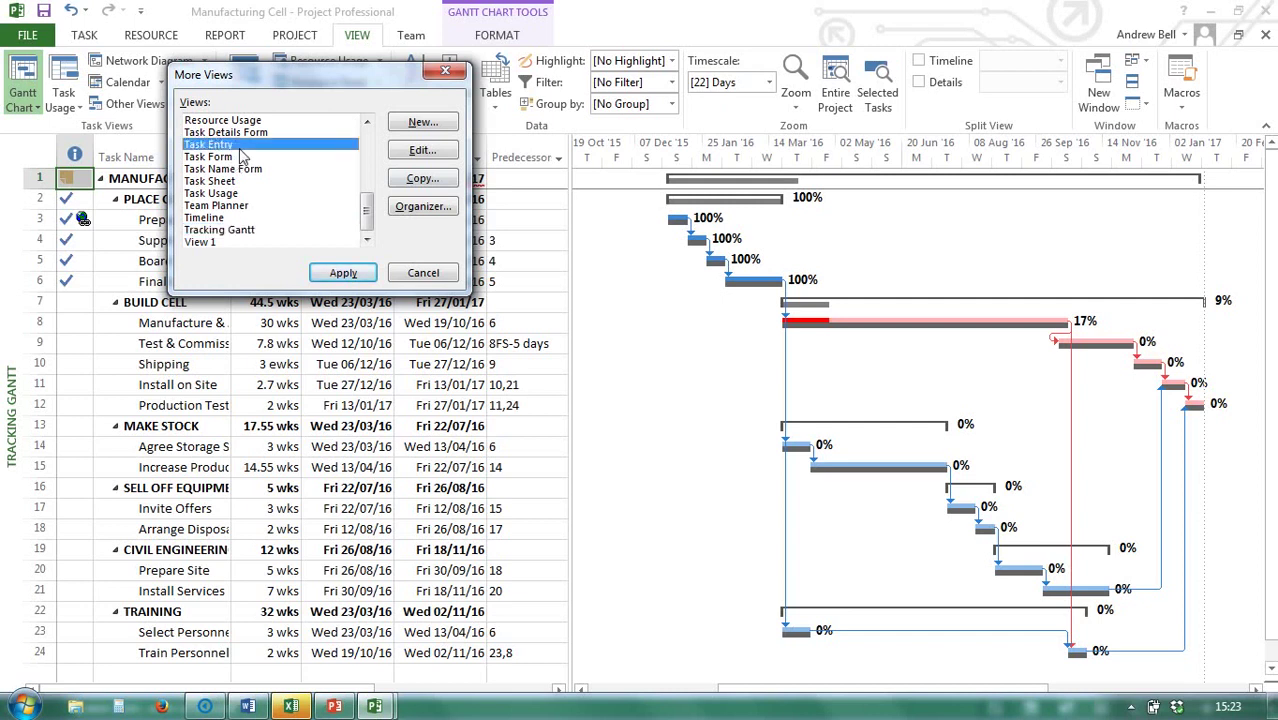
click(335, 274)
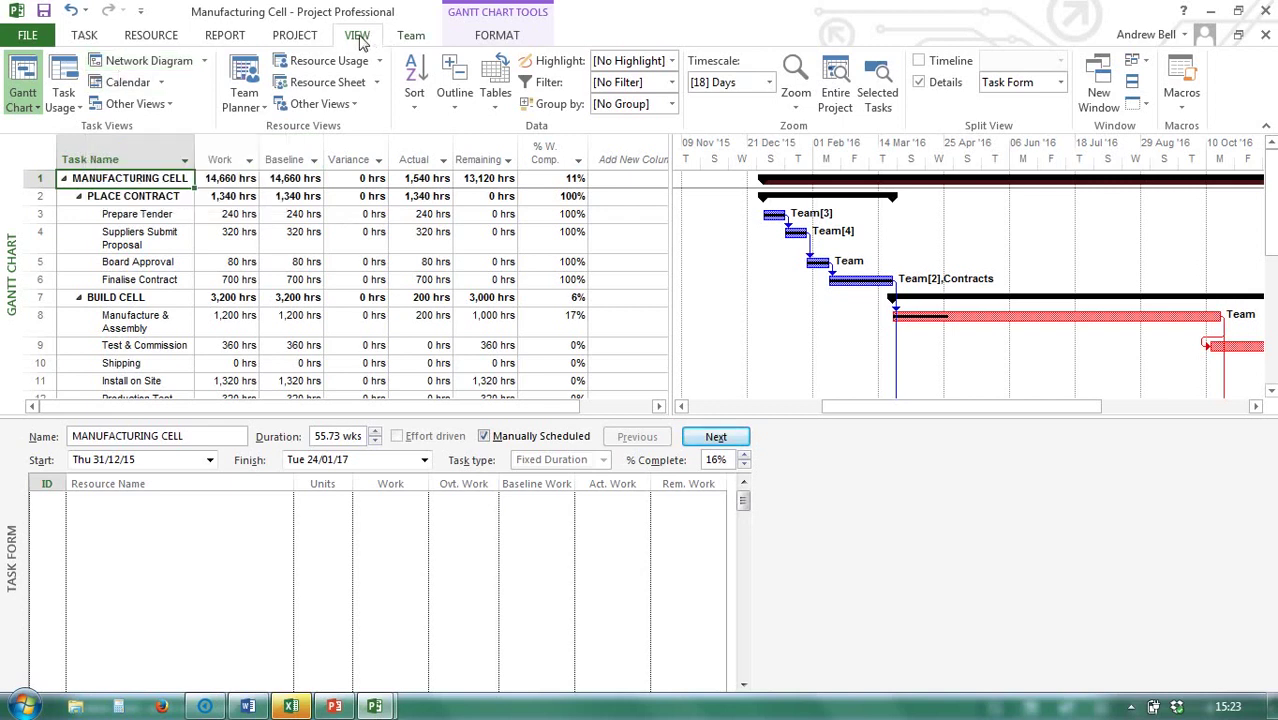
Switch to the Network Diagram and remove the Task Form split below it.
click(185, 70)
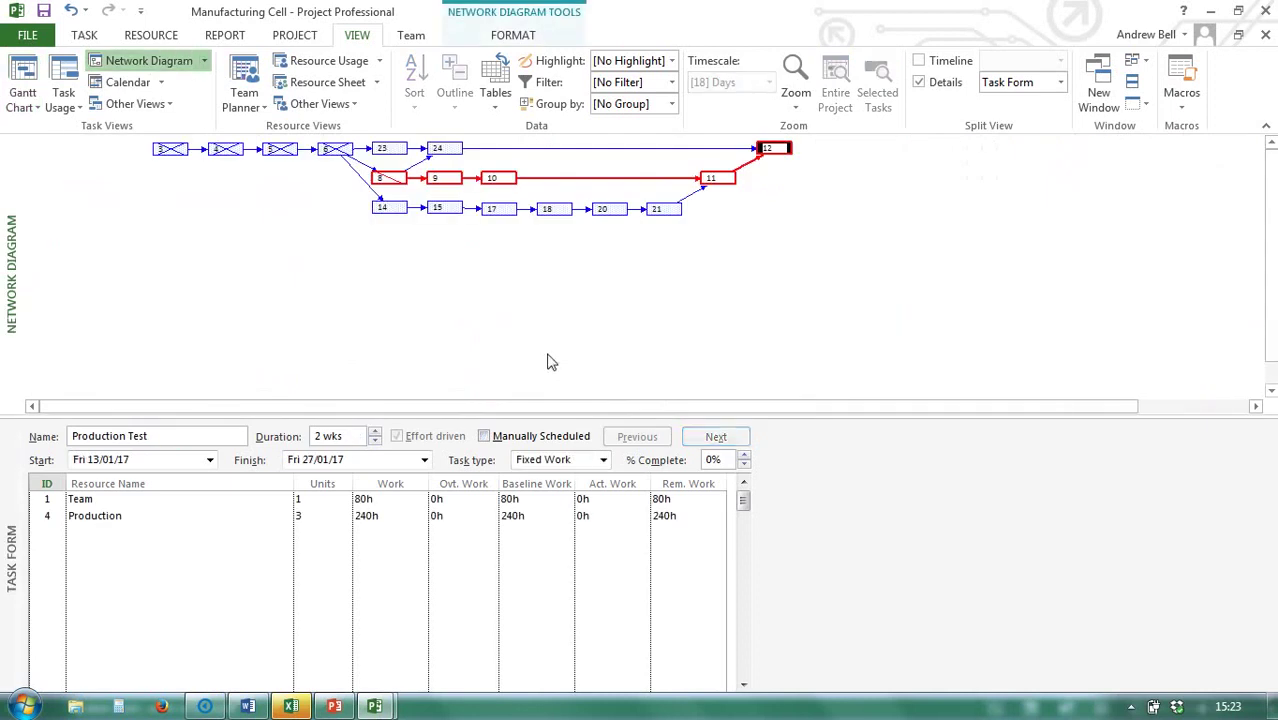
double_click(616, 430)
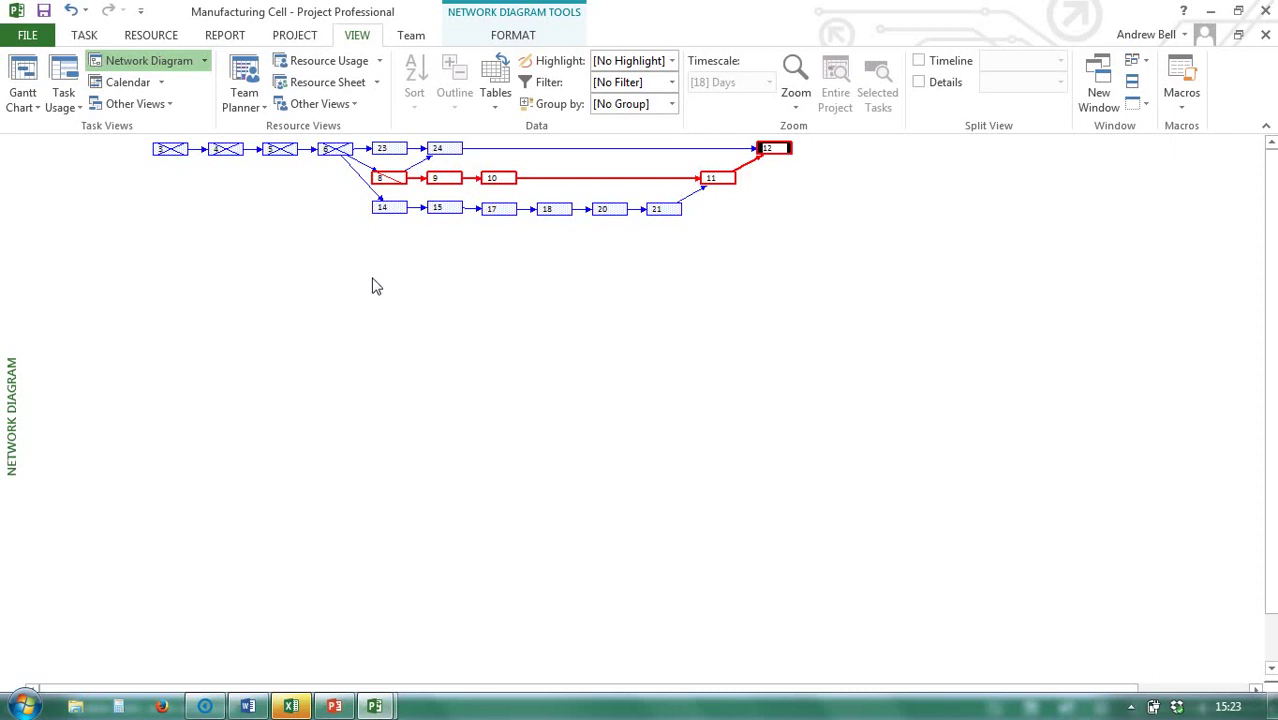
View the project in the Calendar view and in the Task Usage view.
click(128, 84)
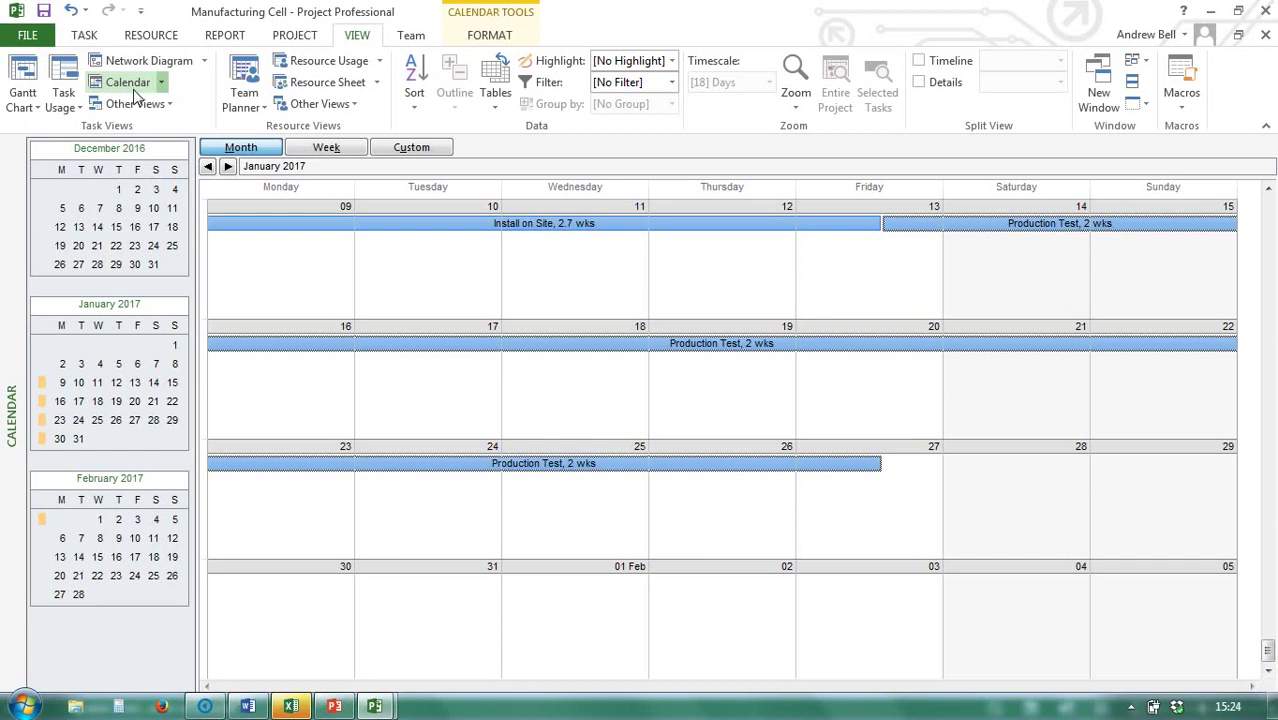
click(68, 84)
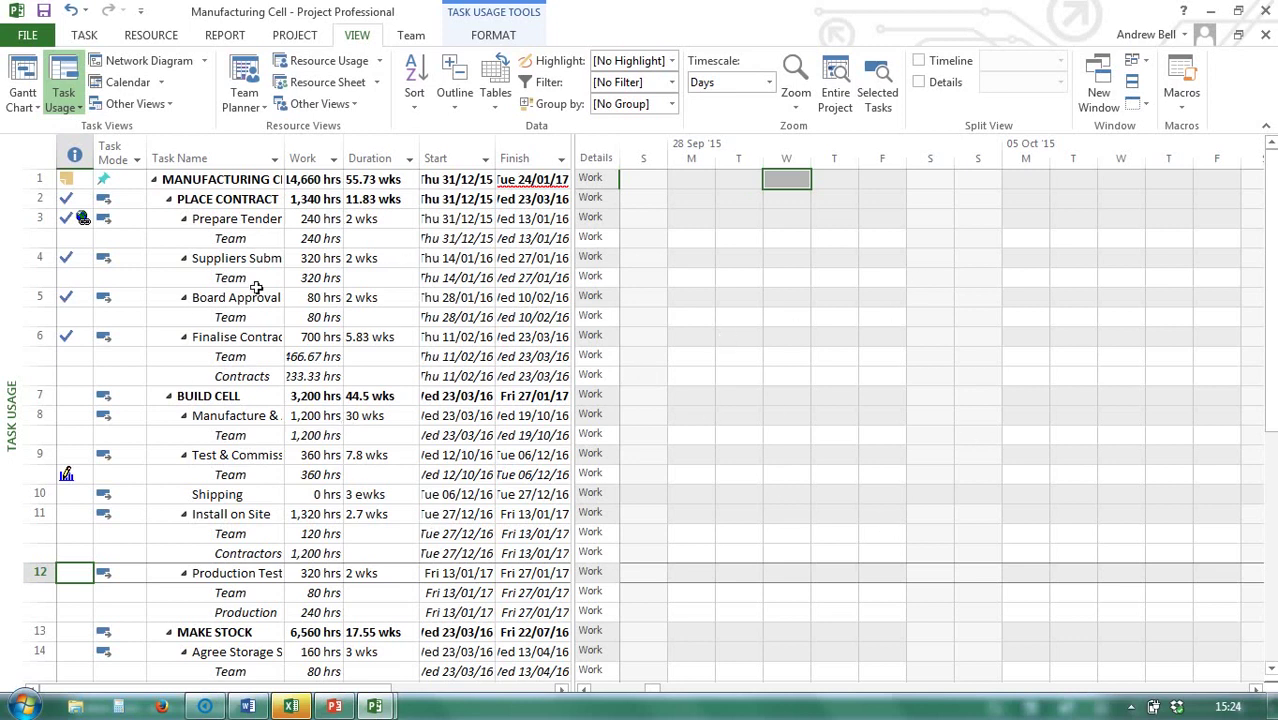
Show the Gantt Chart view with the Entry table and widen the table beyond the Resource Names column.
click(22, 80)
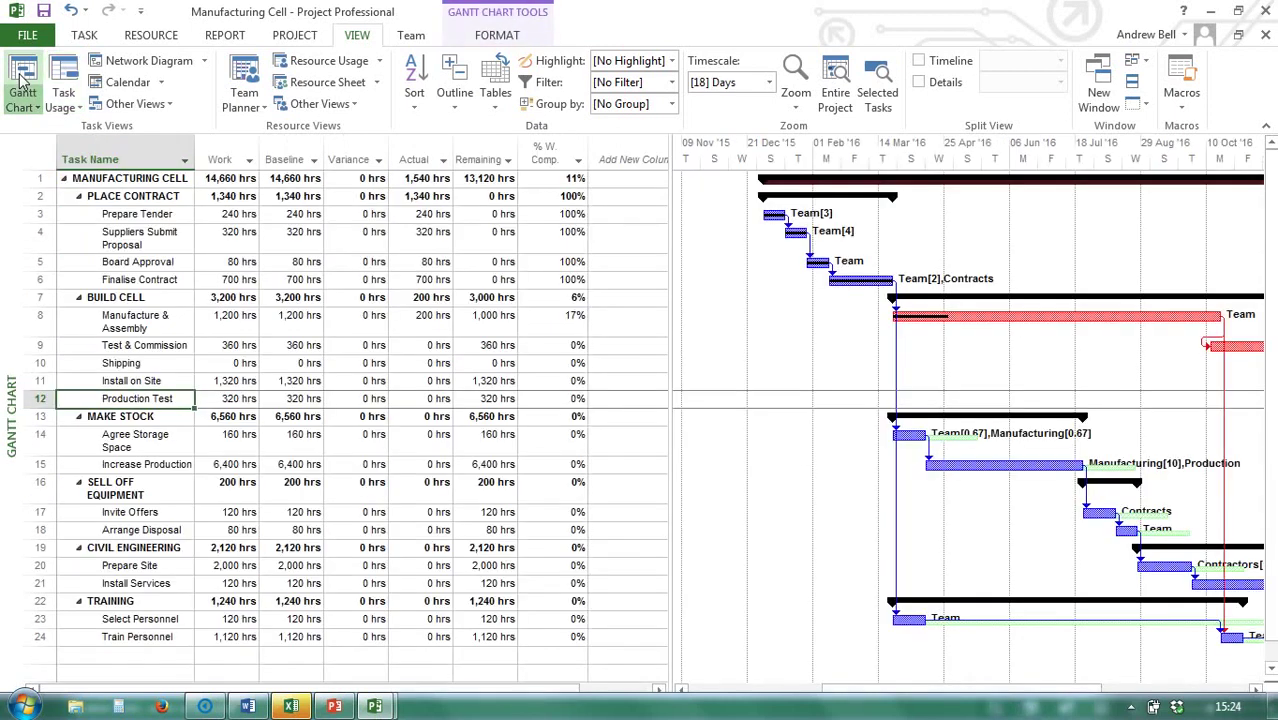
right_click(45, 167)
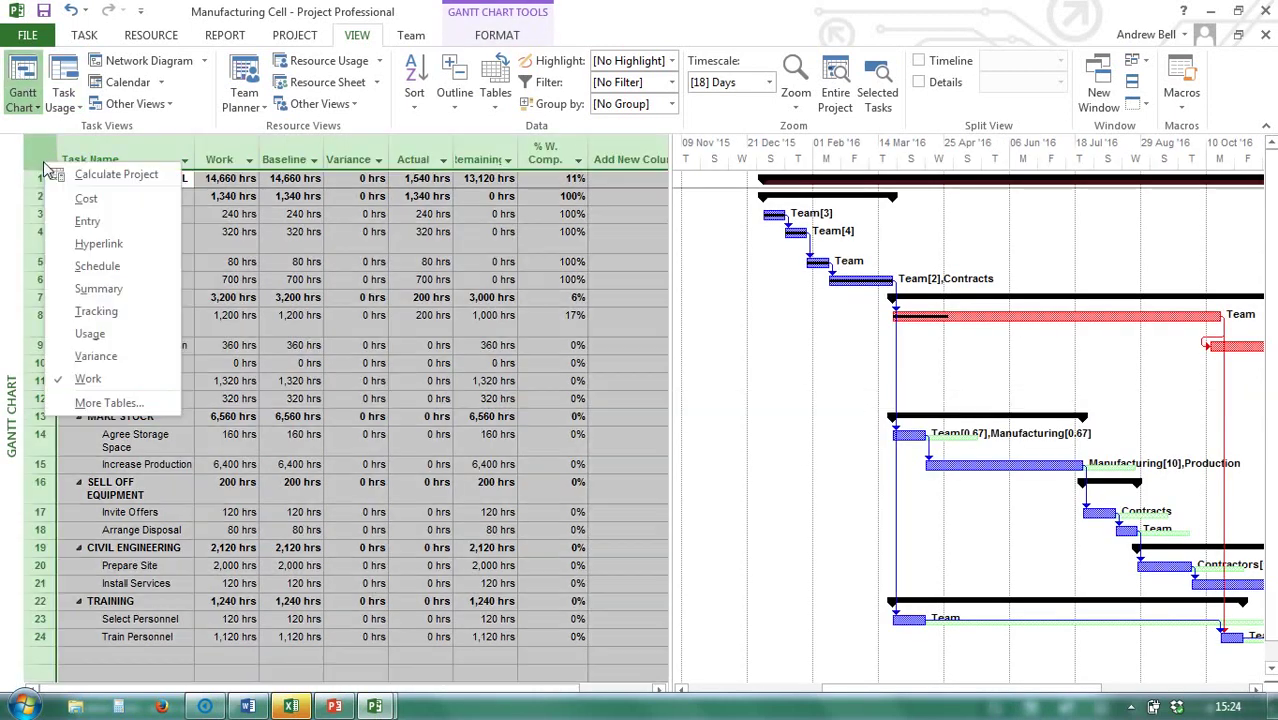
click(80, 221)
mouse_move(77, 234)
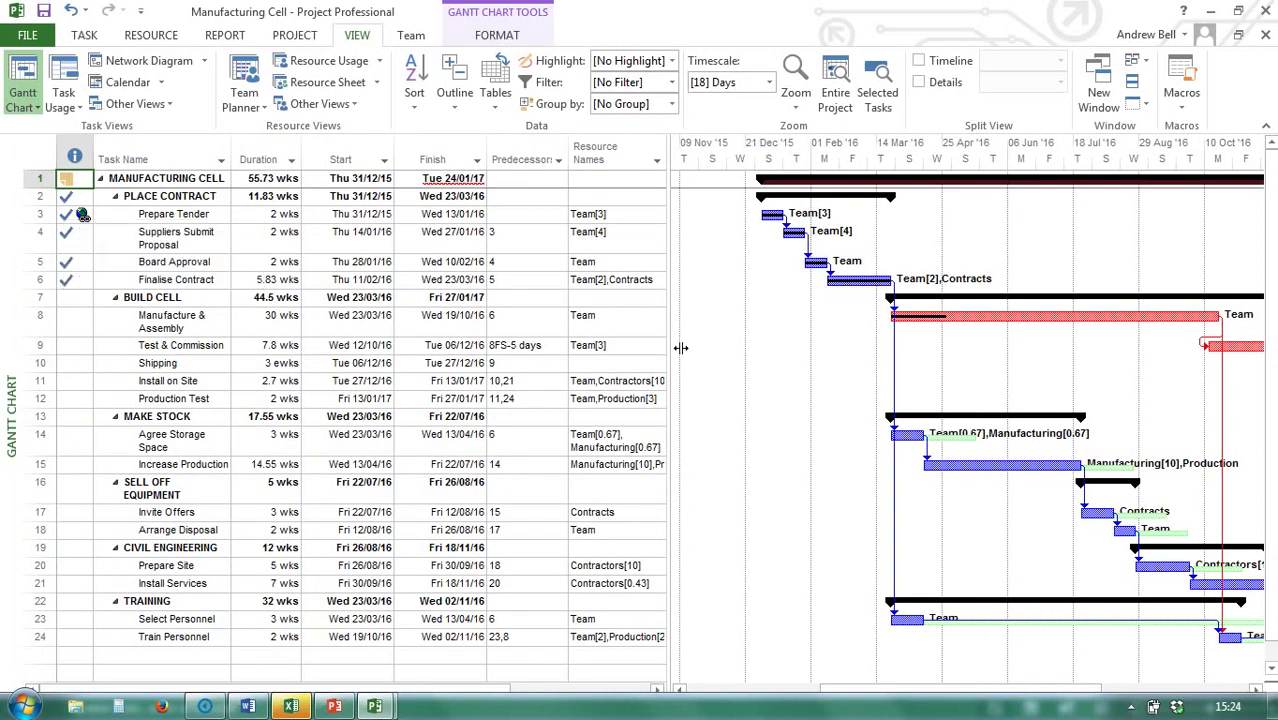
drag(674, 346, 847, 342)
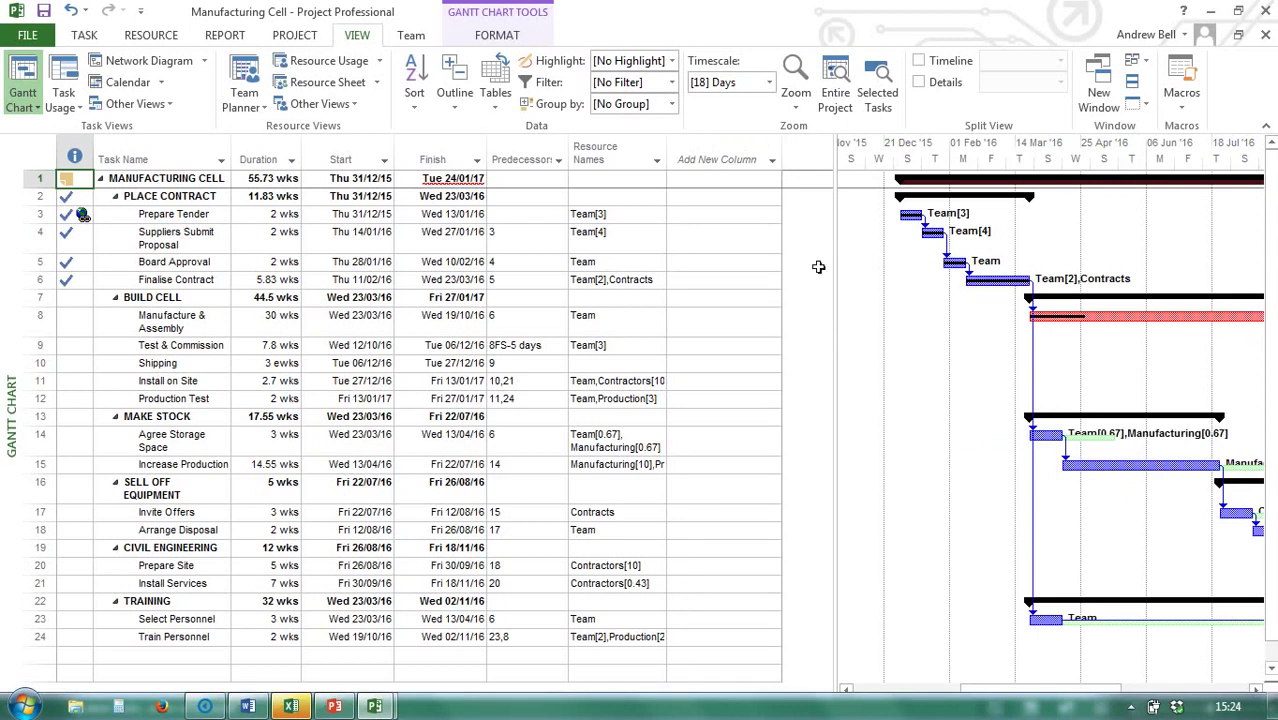
View the list of fields available for a new column without adding one, and hide the Finish column.
click(780, 166)
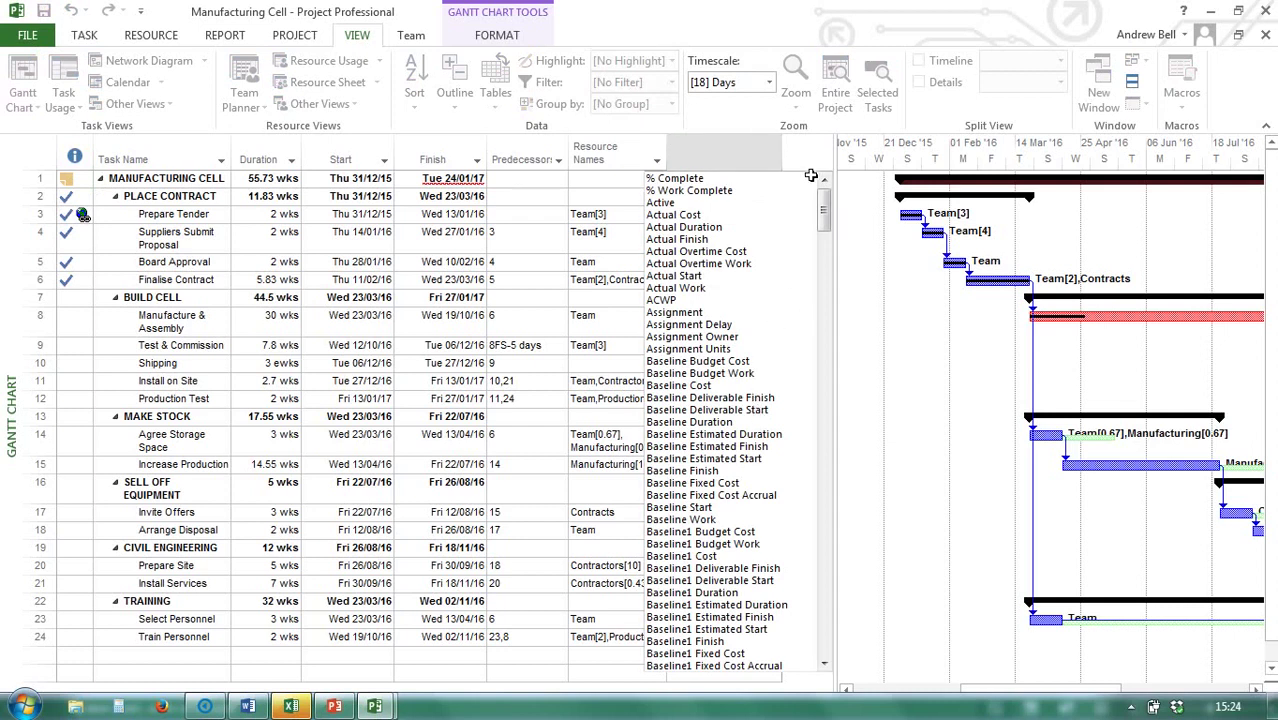
key(Escape)
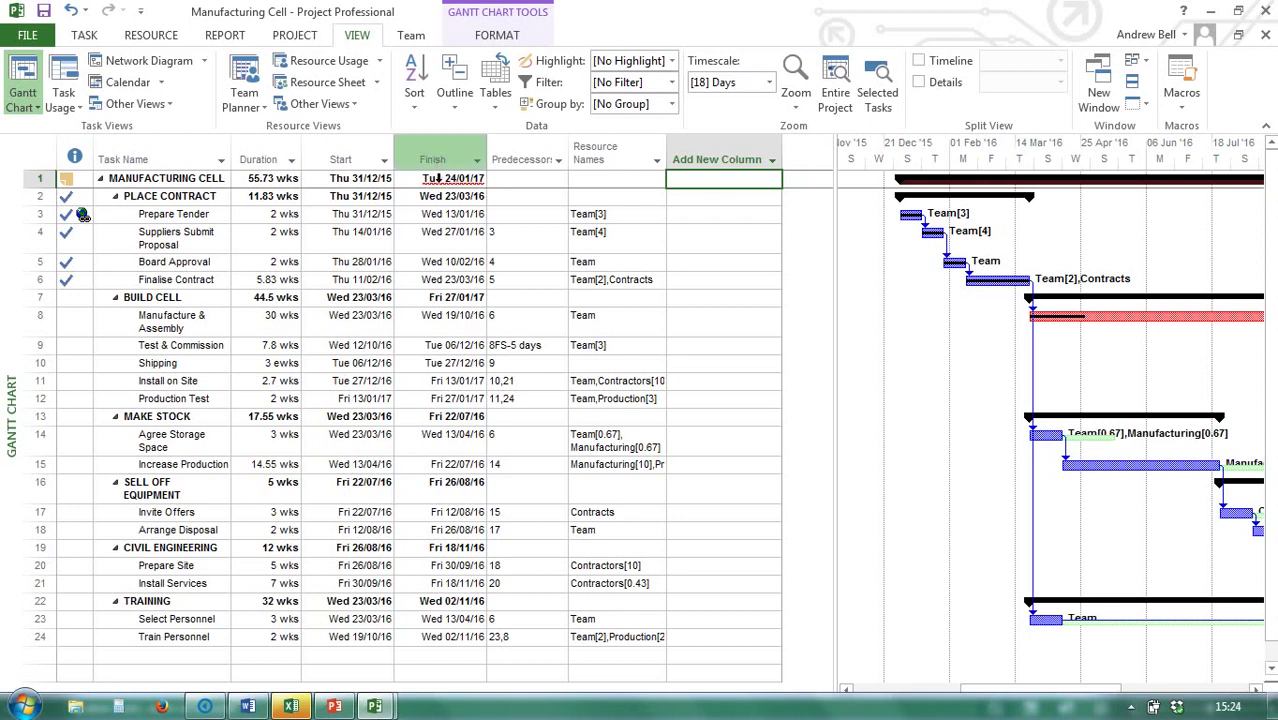
click(436, 162)
right_click(437, 178)
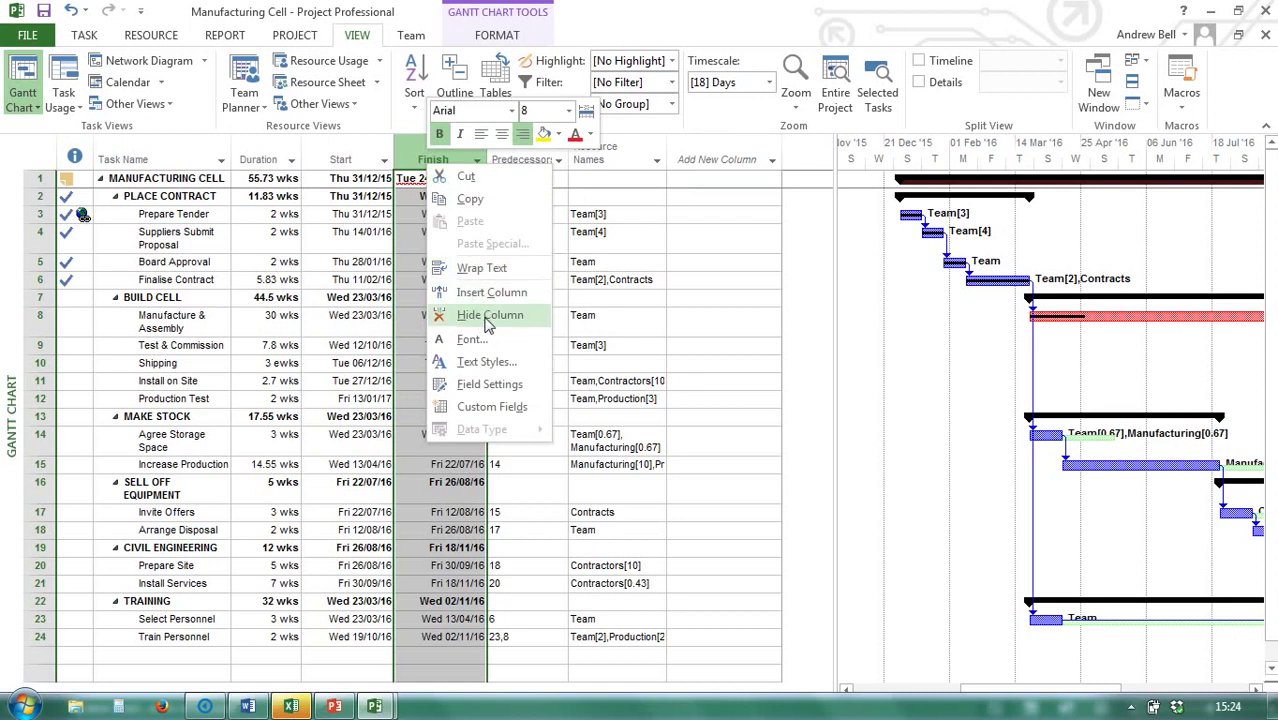
click(486, 316)
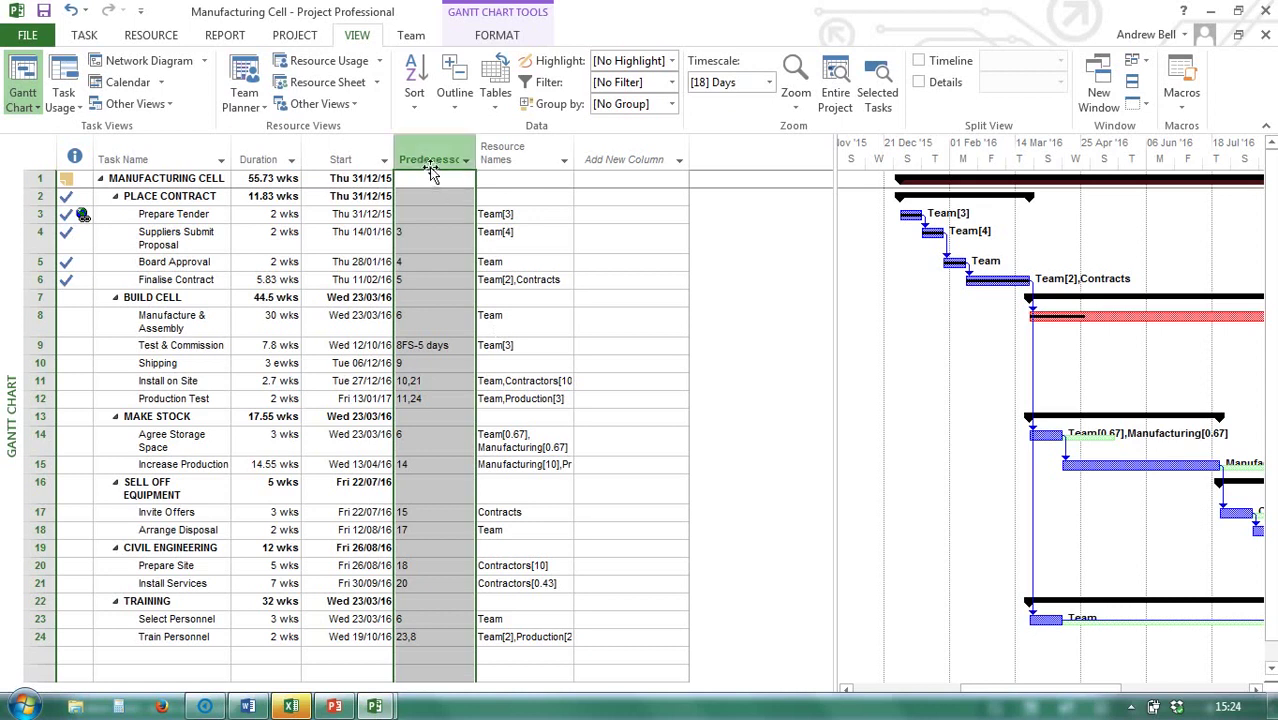
Insert the Finish field as a column before the Predecessors column.
right_click(430, 164)
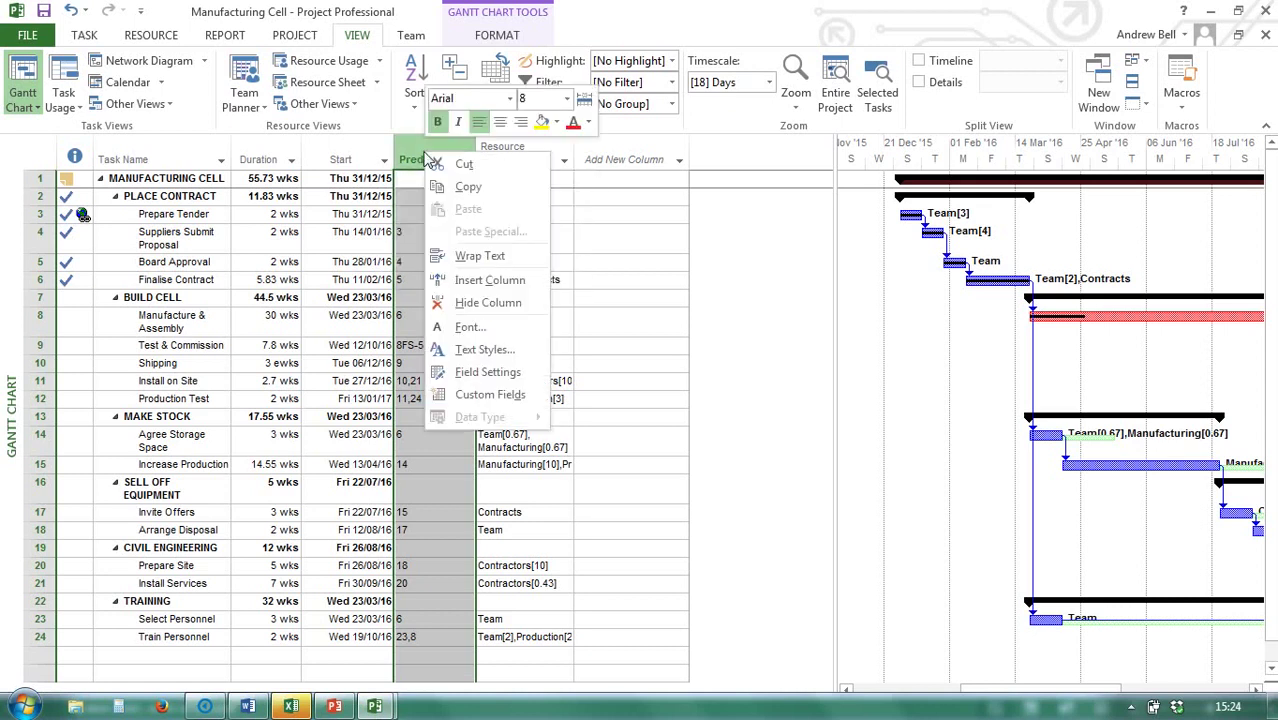
click(462, 281)
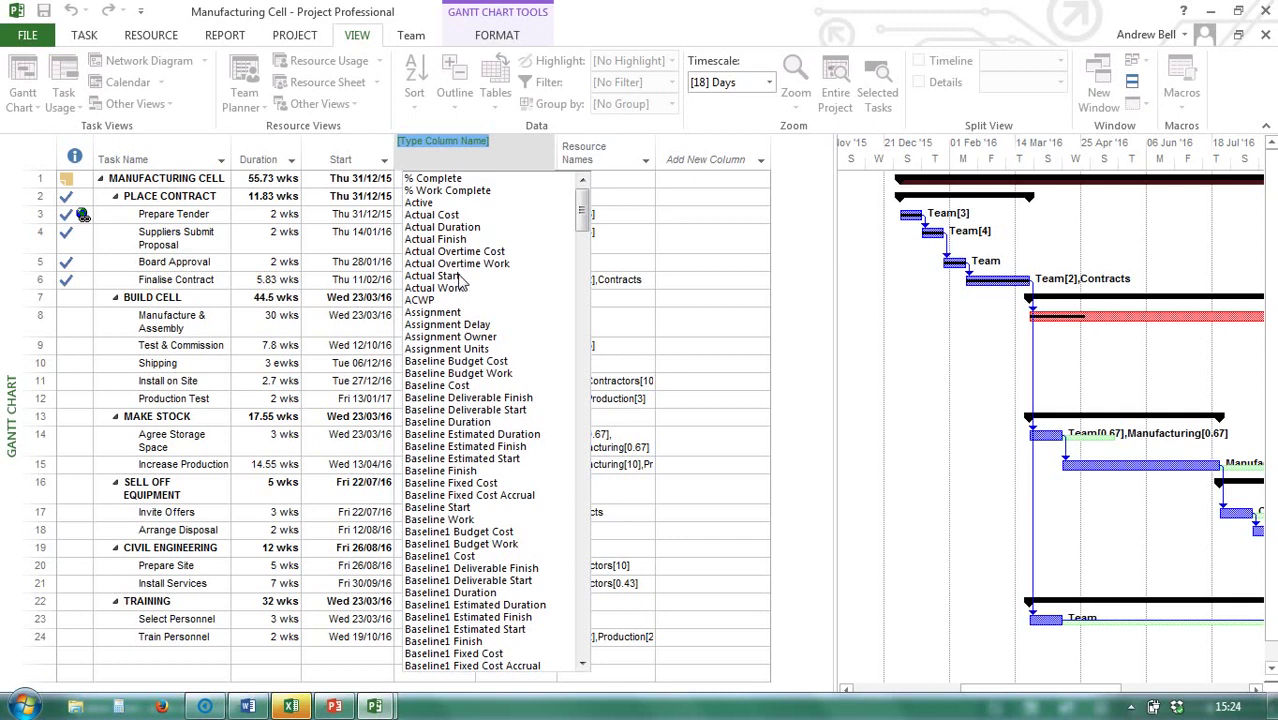
text(finish)
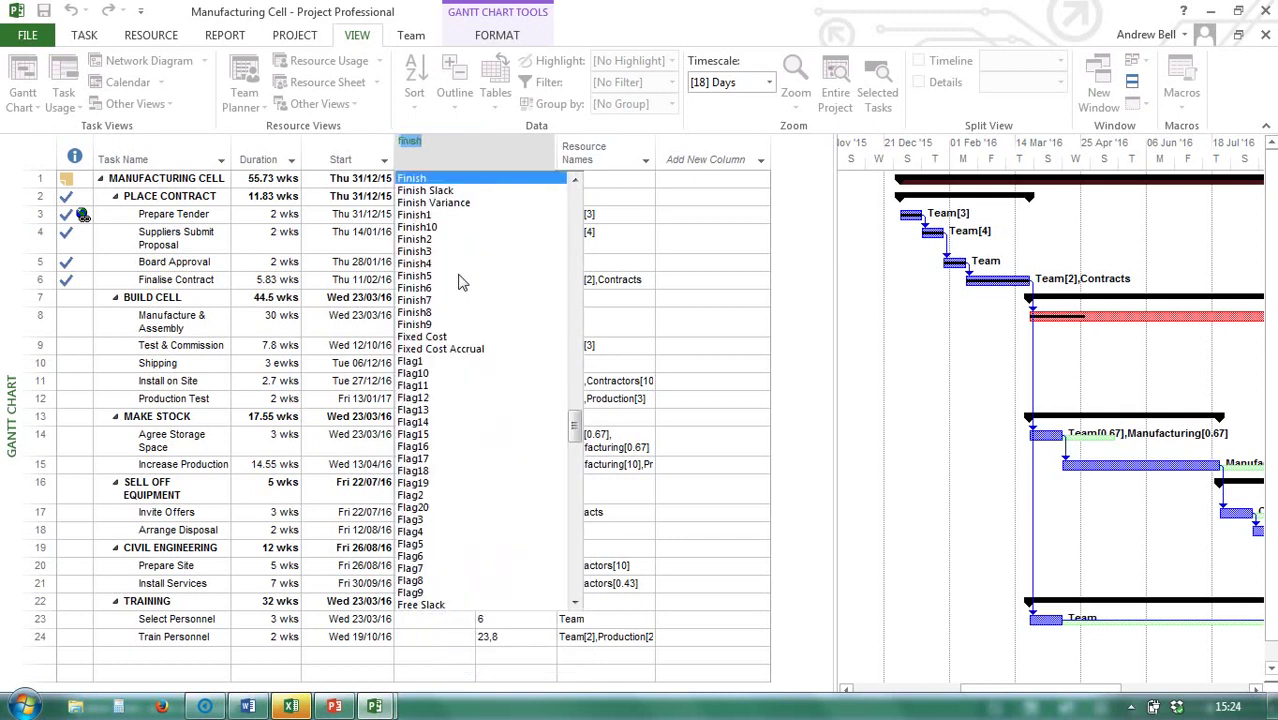
click(428, 179)
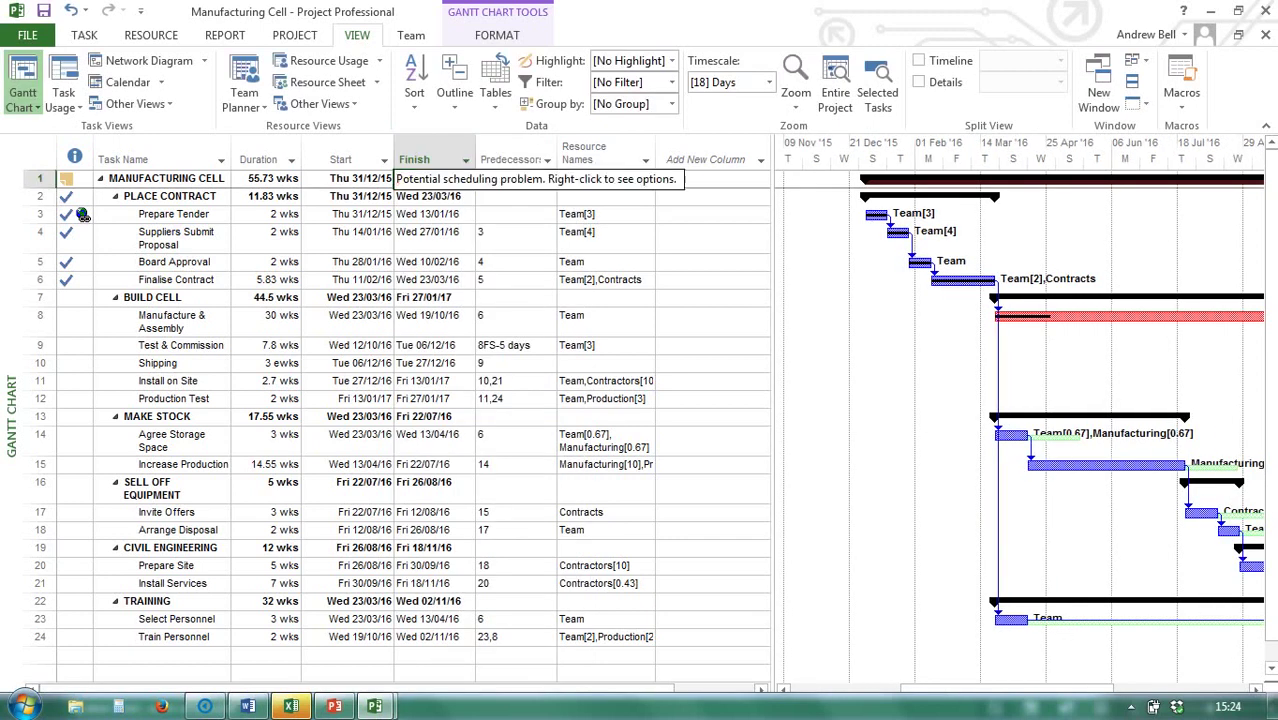
click(428, 178)
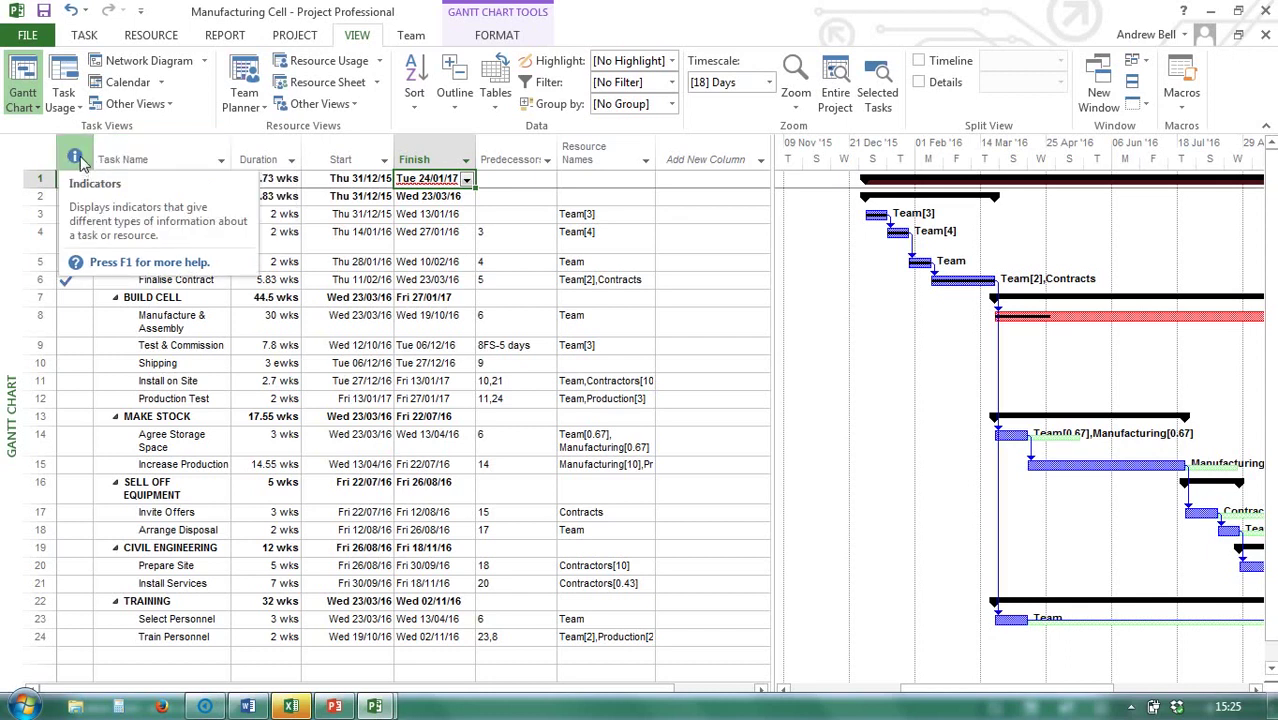
Hide the Indicators column in the task table.
right_click(80, 160)
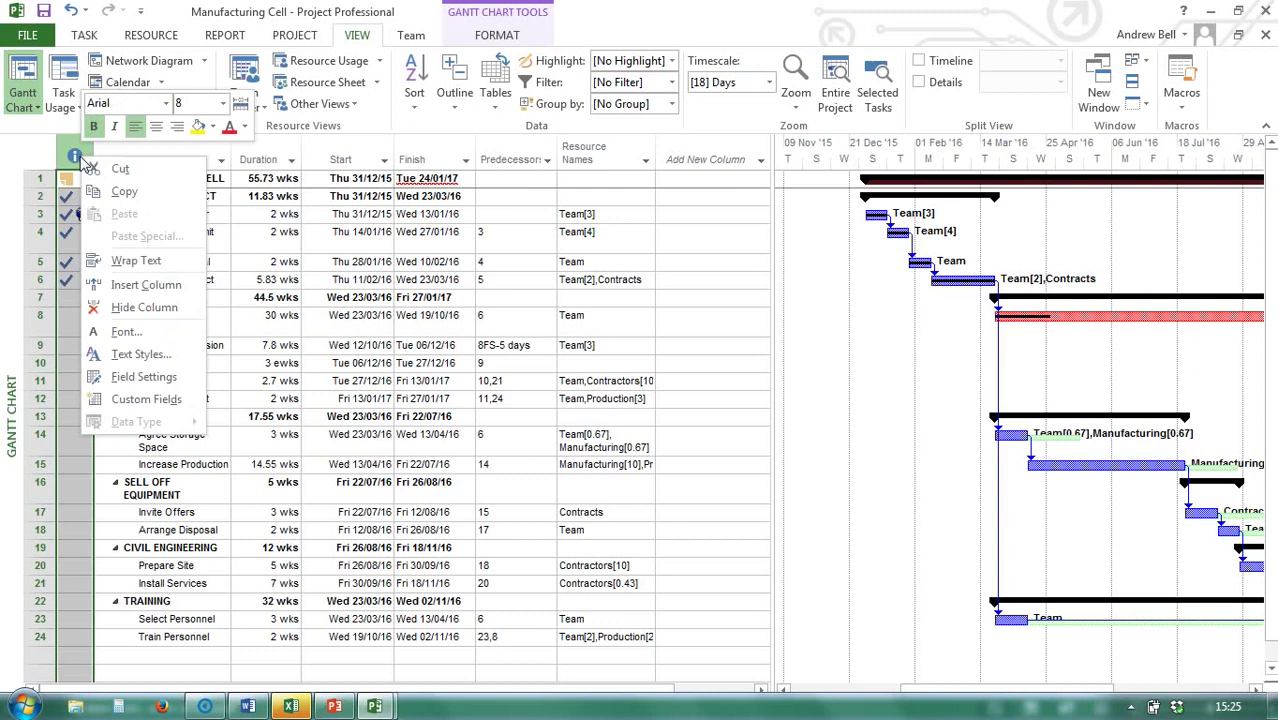
click(146, 308)
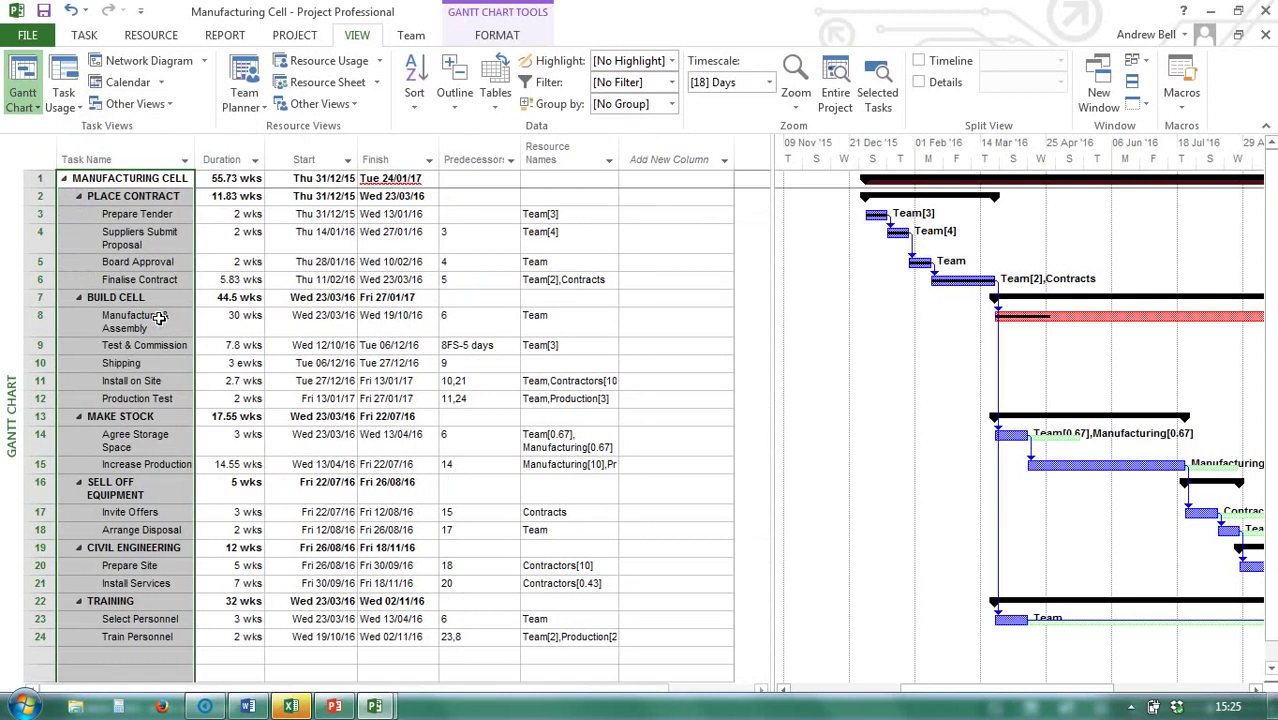
Insert the Indicators field as a column before Task Name and narrow it to fit its icons.
right_click(96, 150)
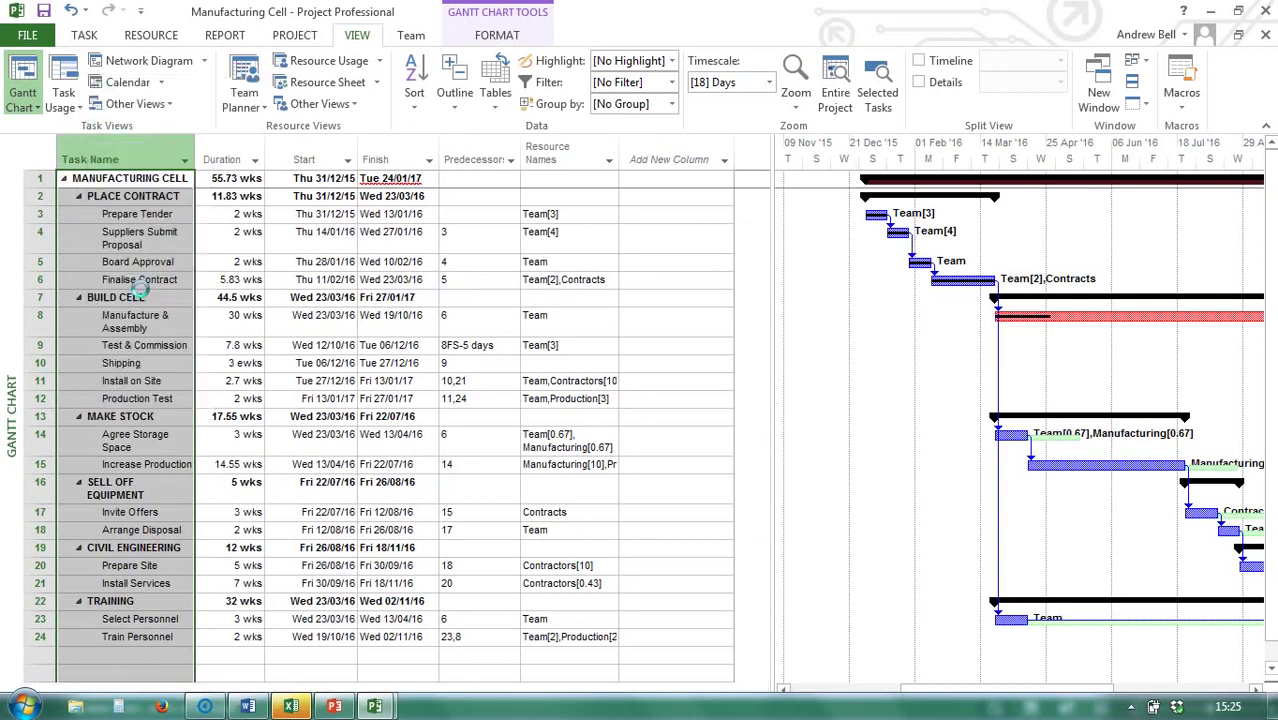
click(134, 280)
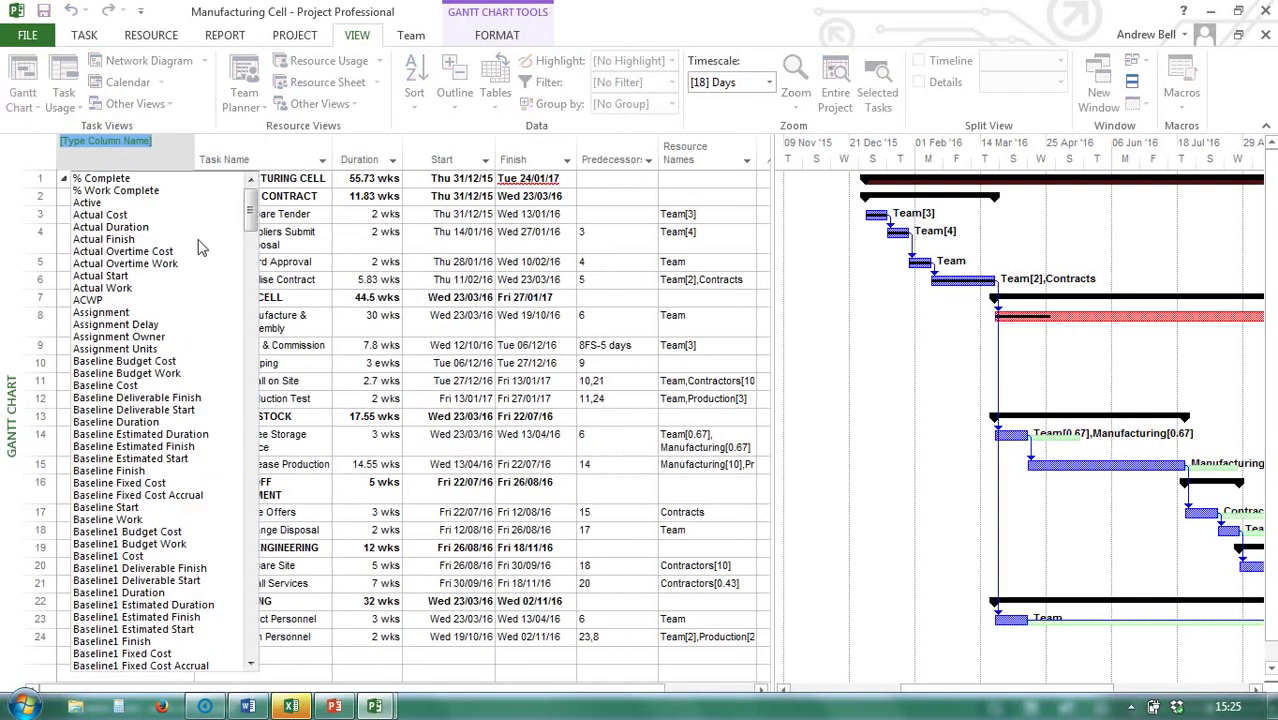
text(i)
click(157, 224)
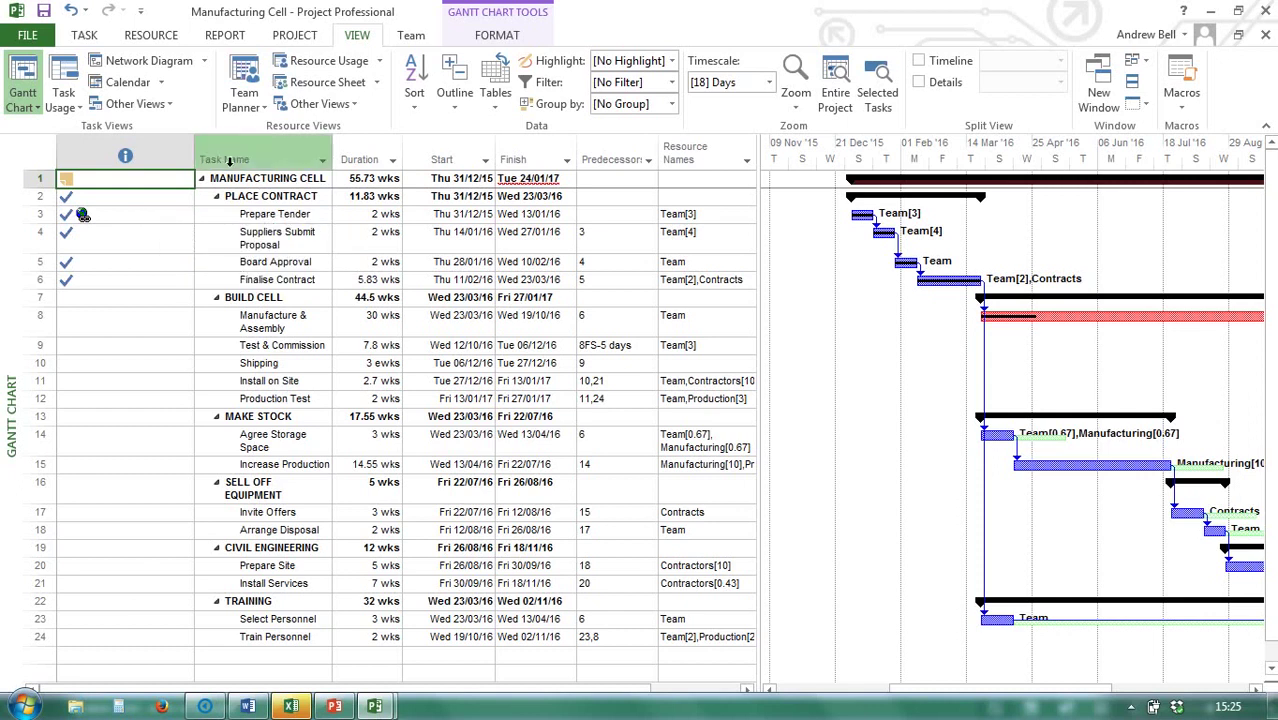
drag(195, 163, 105, 166)
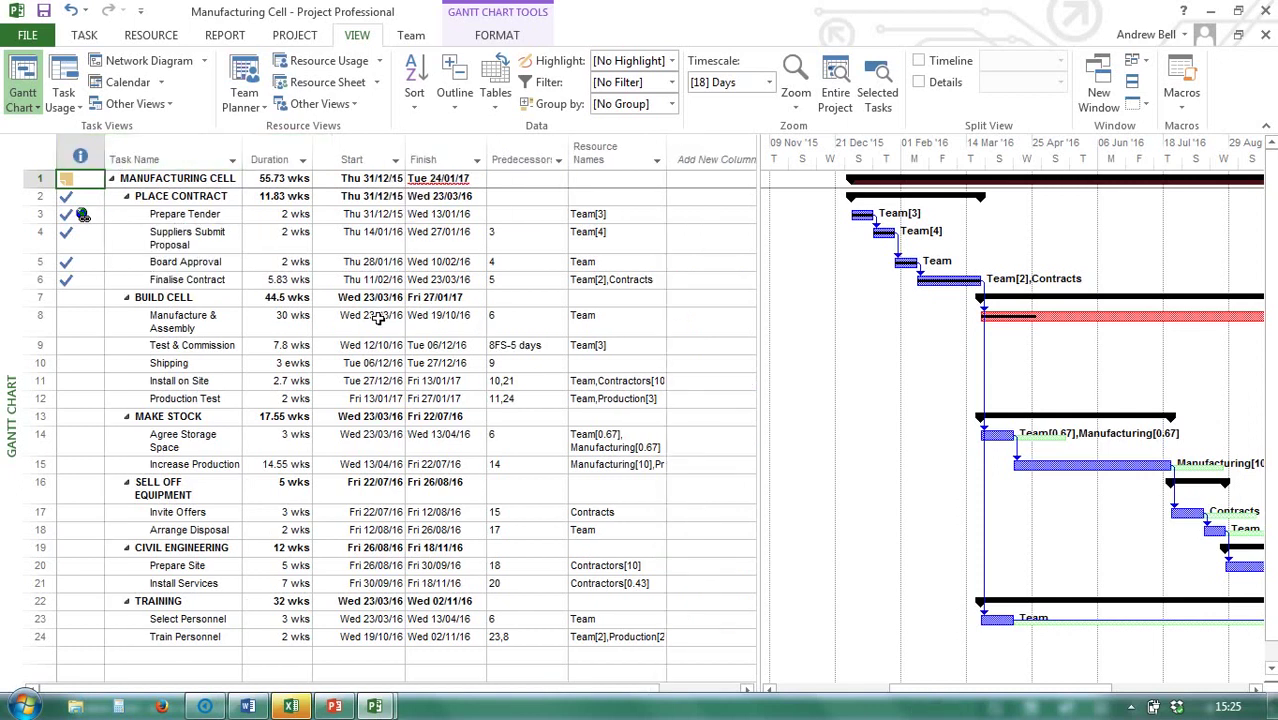